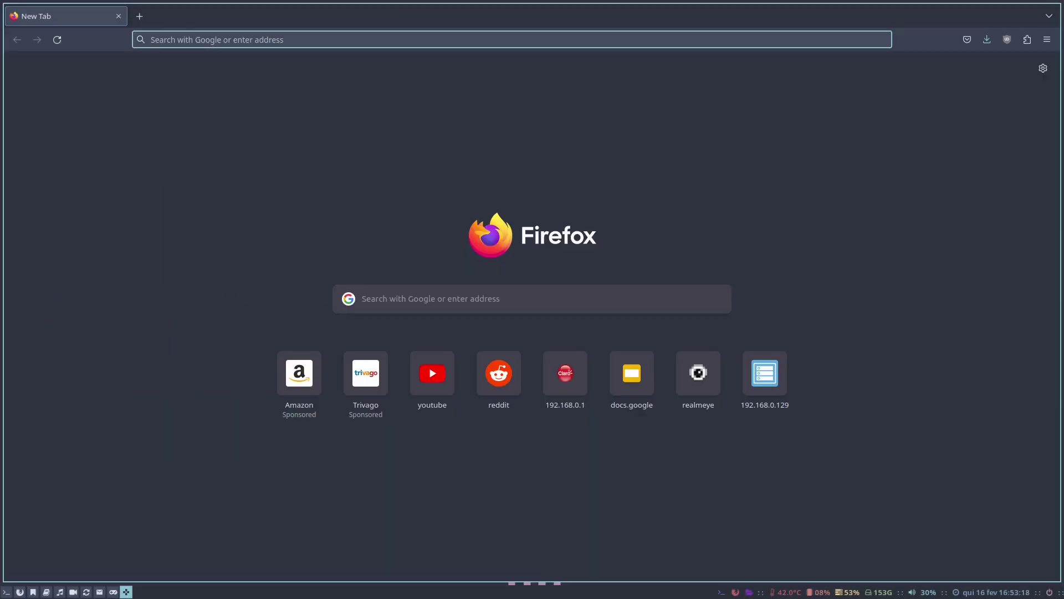
# - Open a terminal and the Nemo file manager as tiled windows beside the Firefox window
pyautogui.press('super+Return')
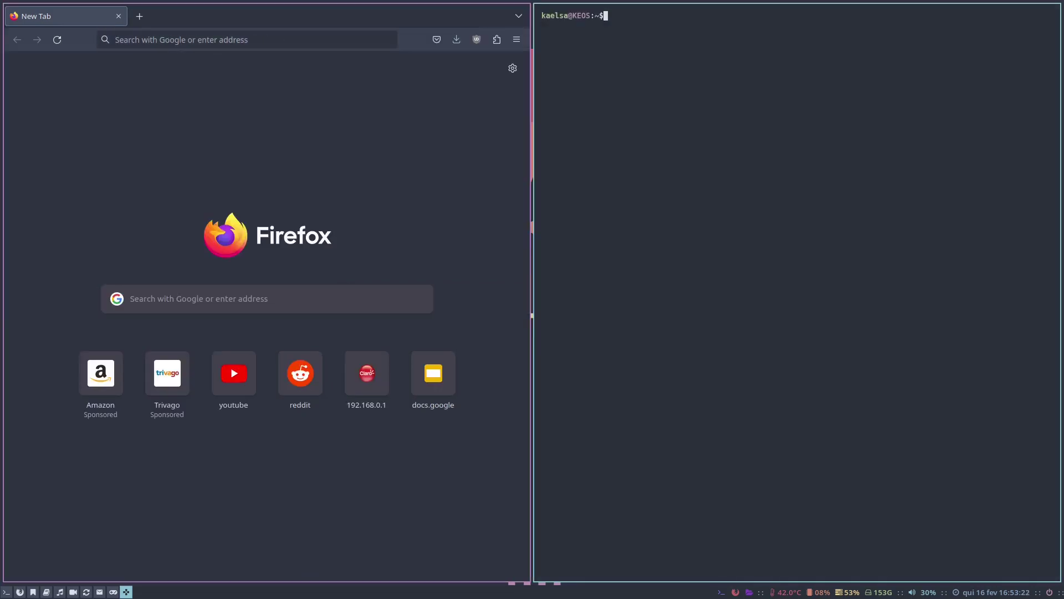
pyautogui.press('super+d')
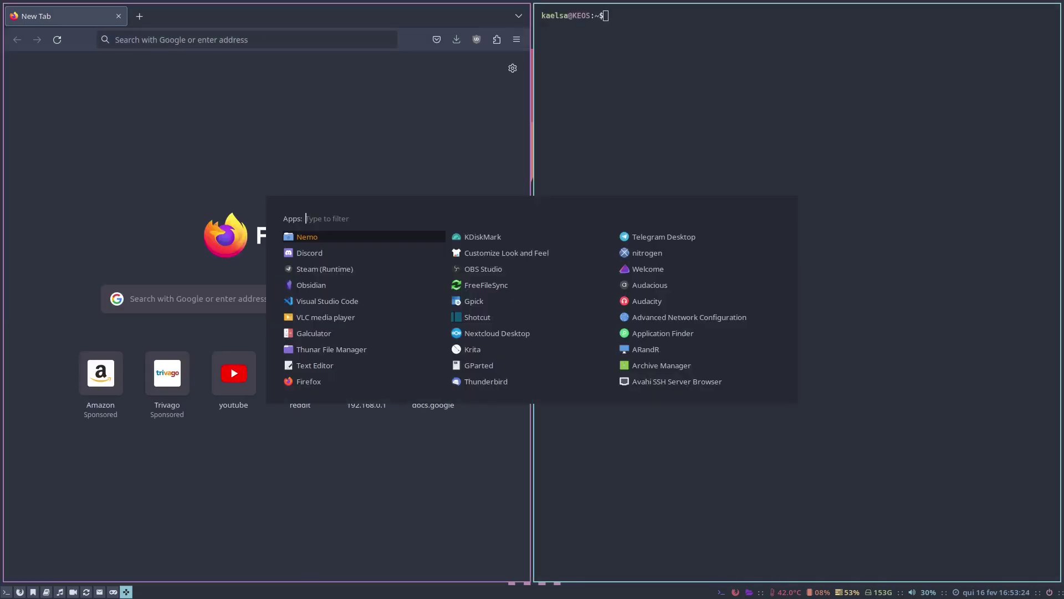
pyautogui.write('nemo')
pyautogui.press('Return')
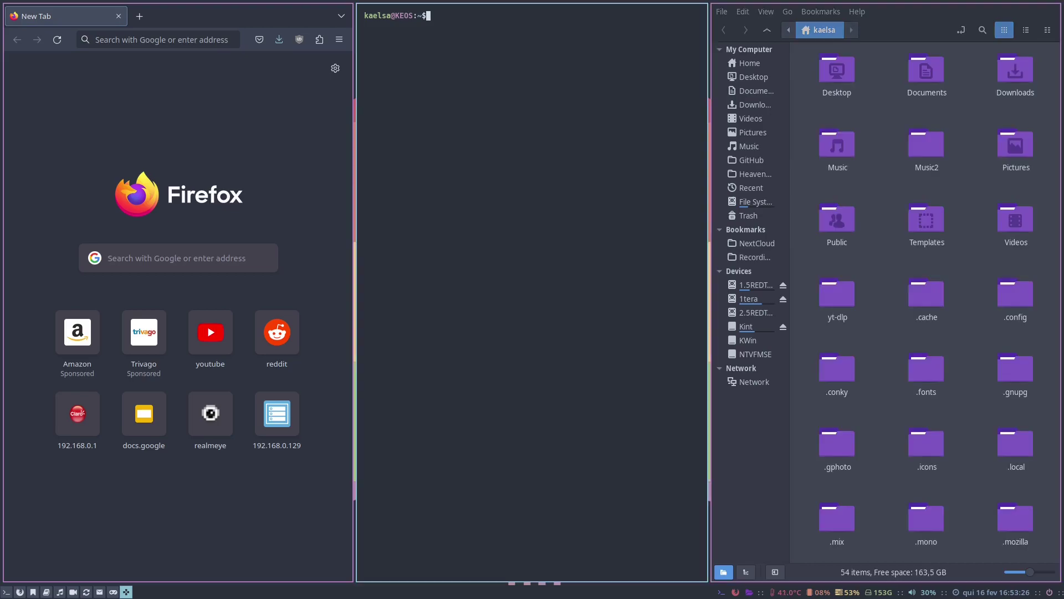
# - Launch the Gpick color picker so that it tiles below the terminal
pyautogui.press('super+d')
pyautogui.write('gpick')
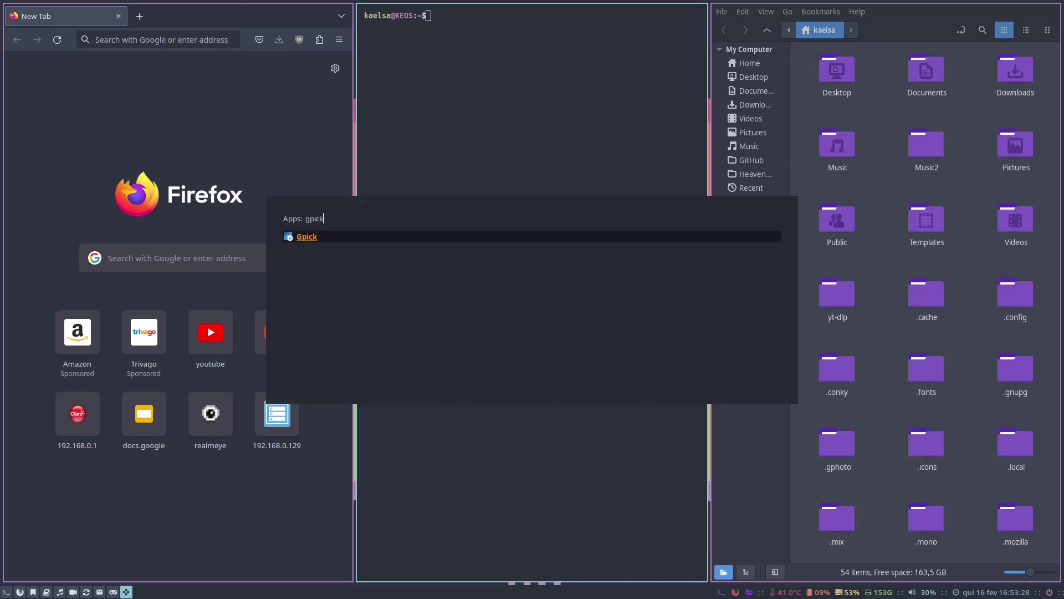
pyautogui.press('Return')
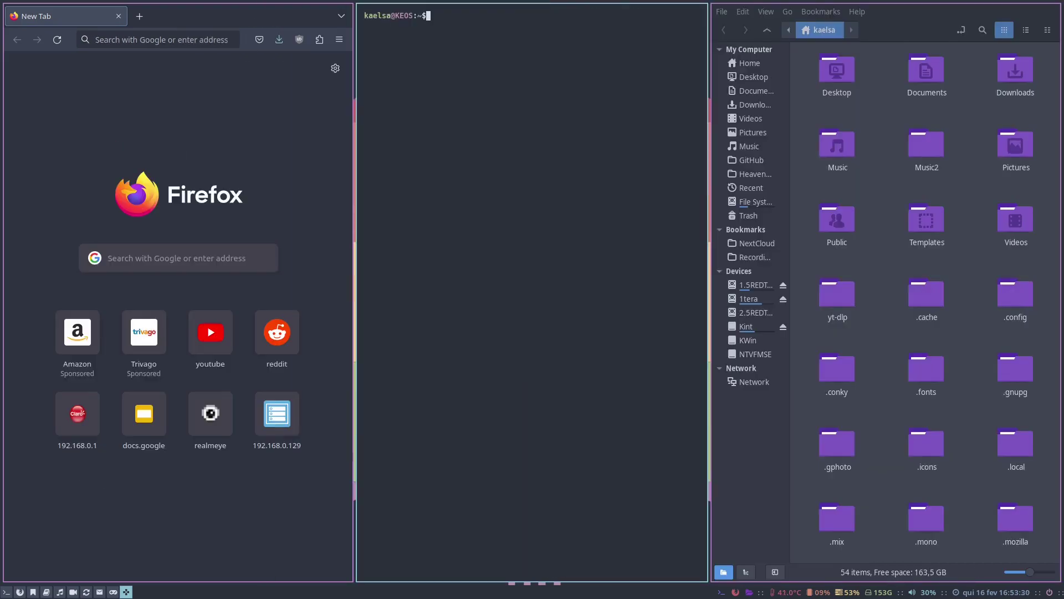
pyautogui.press('super+d')
pyautogui.write('nemo')
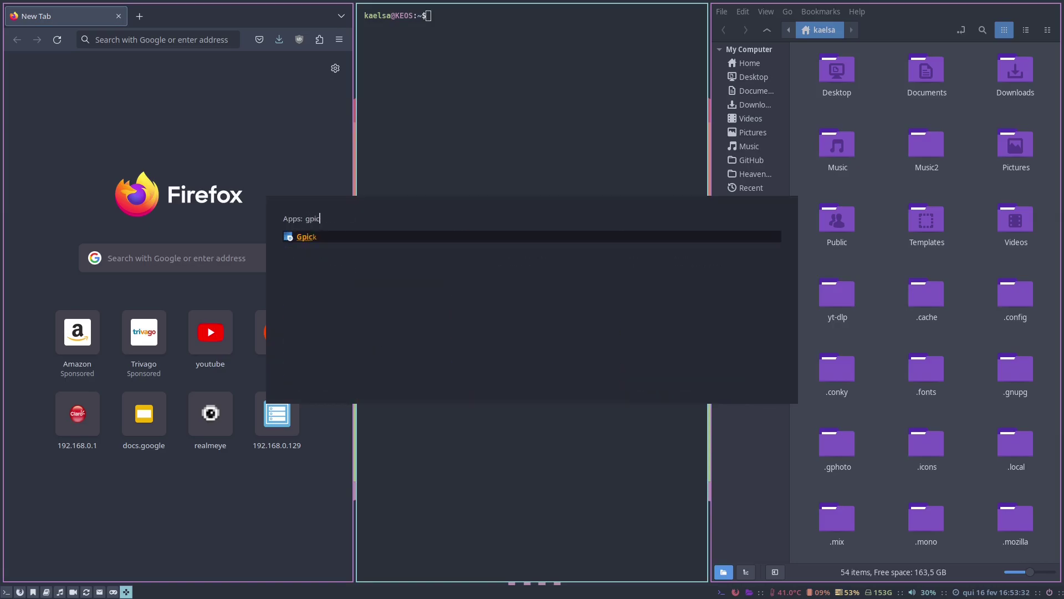
pyautogui.press('Return')
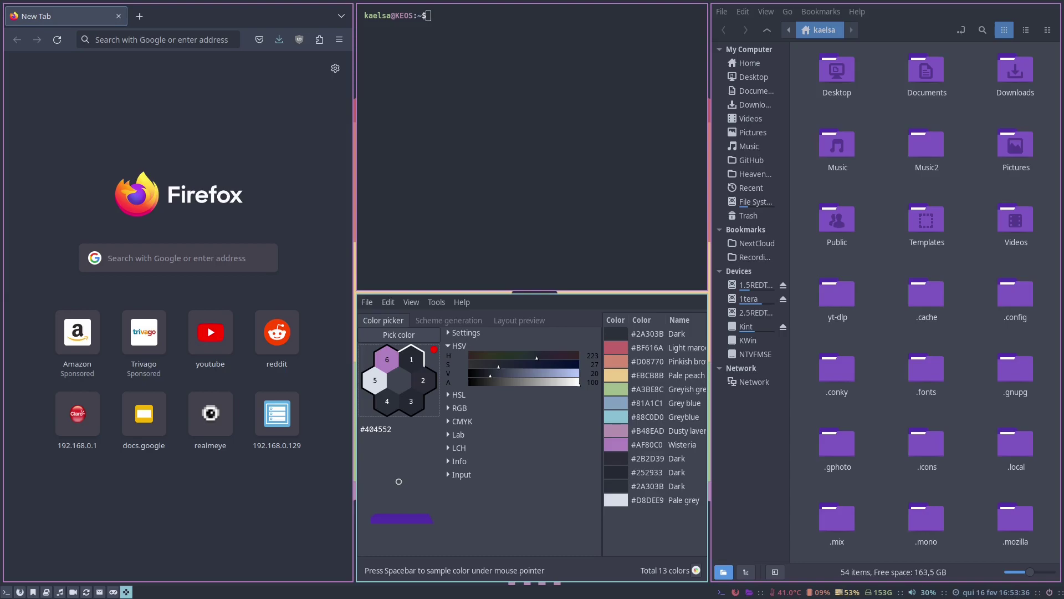
# - View workspaces 1, 4, 6 and 3 in turn, and return to workspace 0 with the tiled windows
pyautogui.press('super+1')
pyautogui.press('super+4')
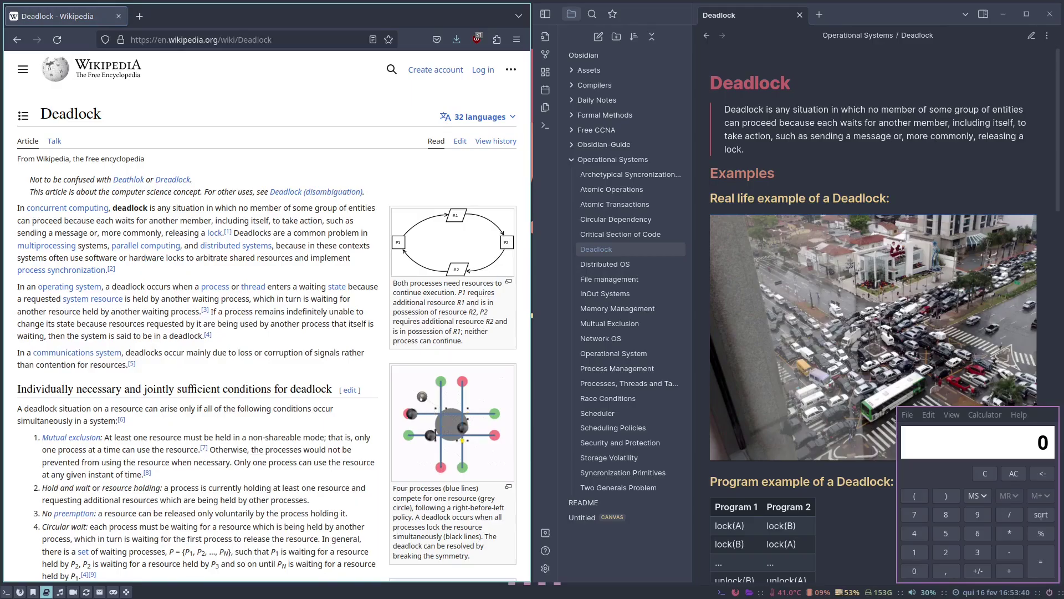
pyautogui.press('super+6')
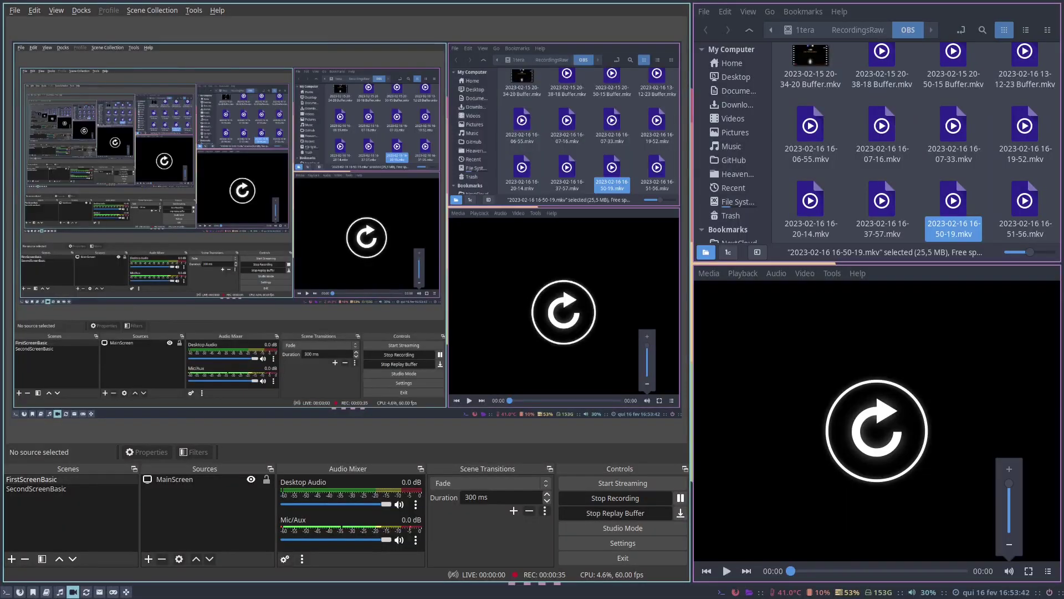
pyautogui.press('super+3')
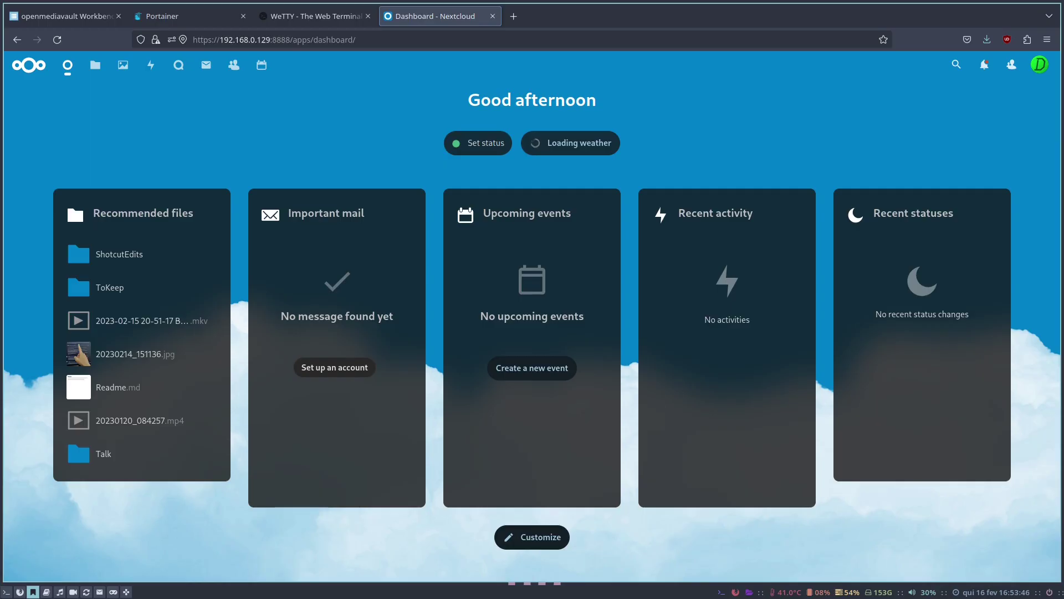
pyautogui.press('super+0')
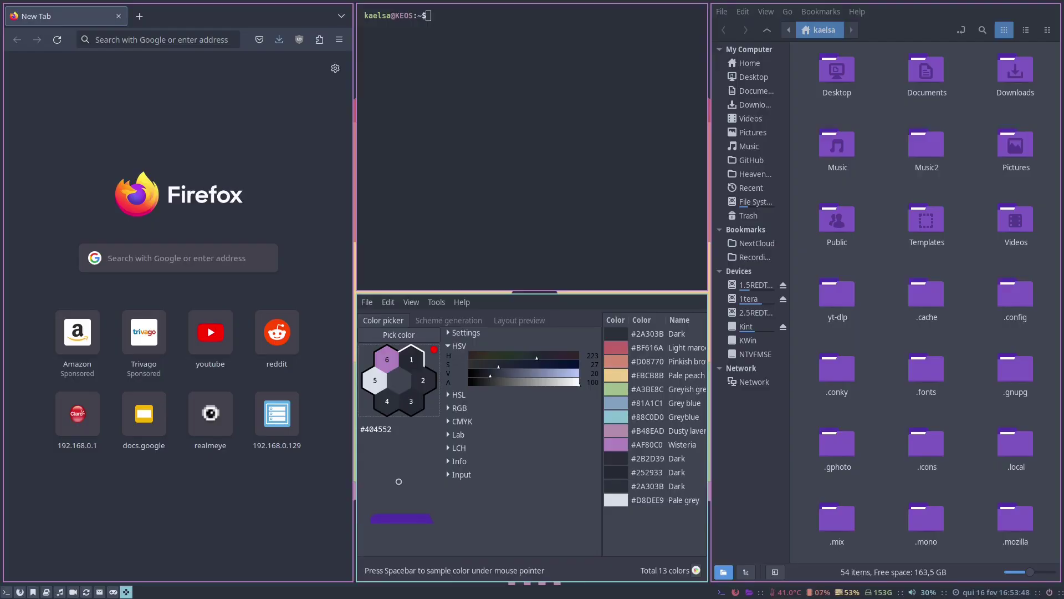
# - On workspace 9, focus the floating file manager, move it slightly up and to the right, and focus the terminal below it
pyautogui.press('super+9')
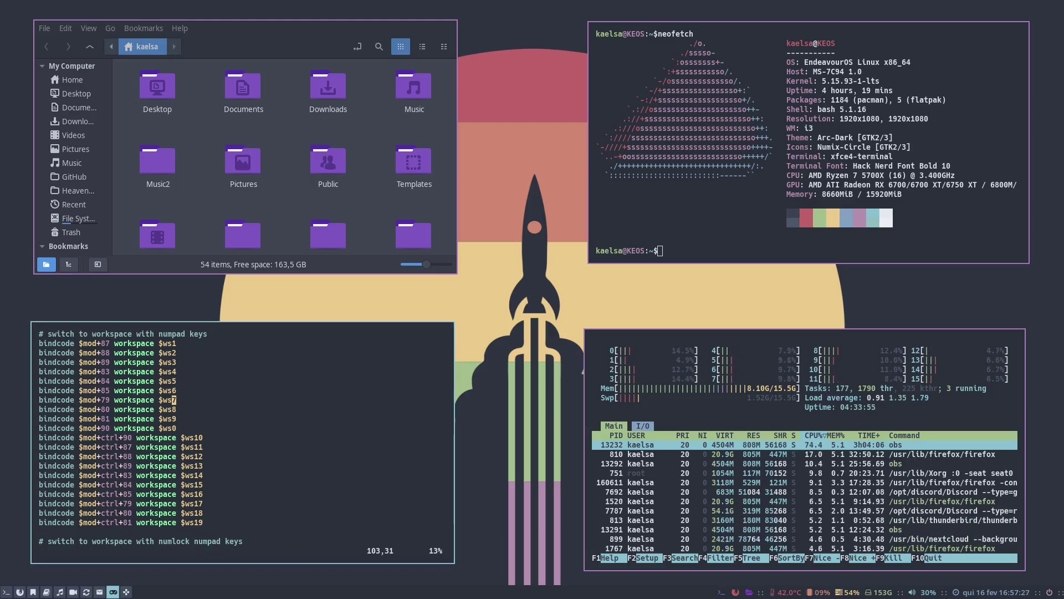
pyautogui.press('super+Up')
pyautogui.press('super+Left')
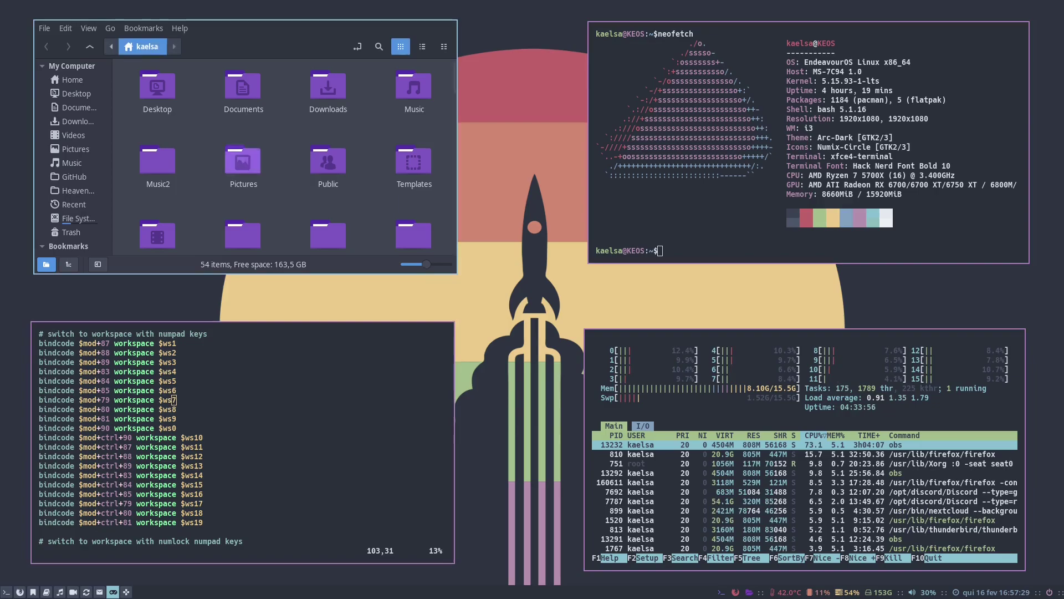
pyautogui.moveTo(245, 147); pyautogui.dragTo(249, 145)
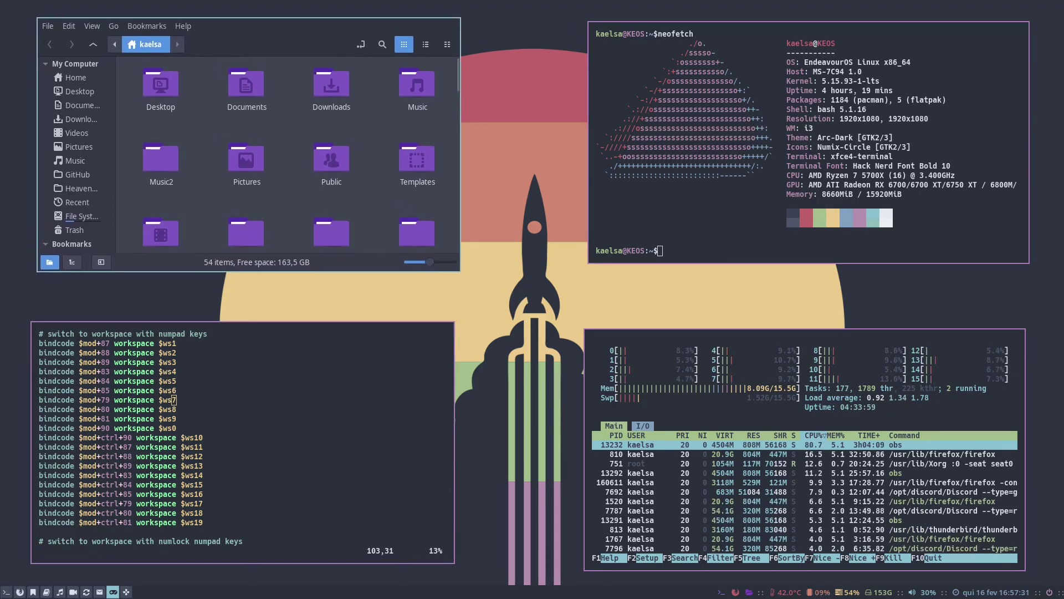
pyautogui.press('super+Down')
# - Alternate between workspaces 1 and 4, view the tiled workspace 0, and return to the floating windows on workspace 9
pyautogui.press('super+1')
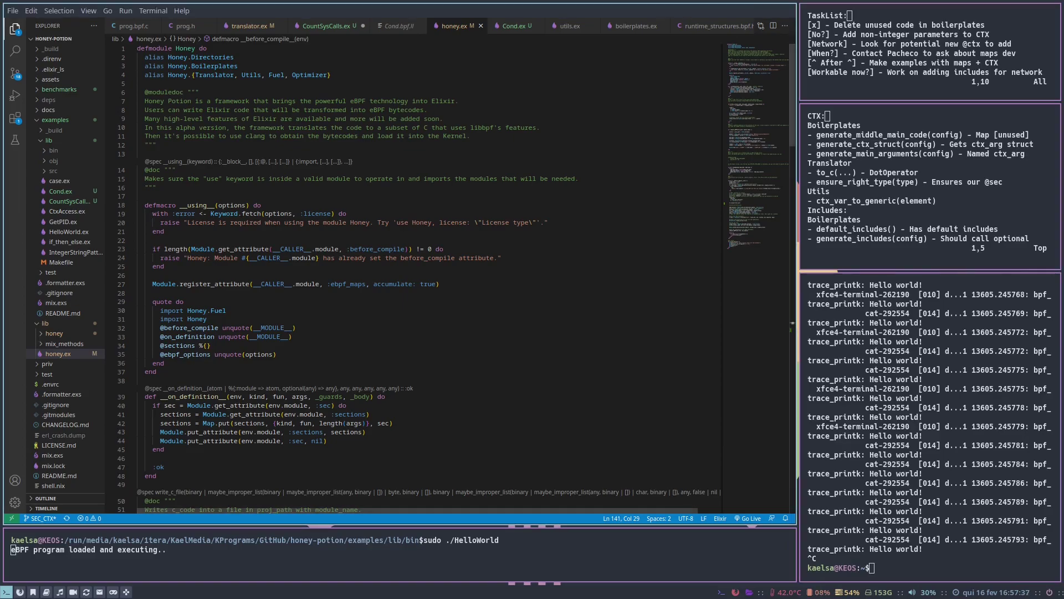
pyautogui.press('super+4')
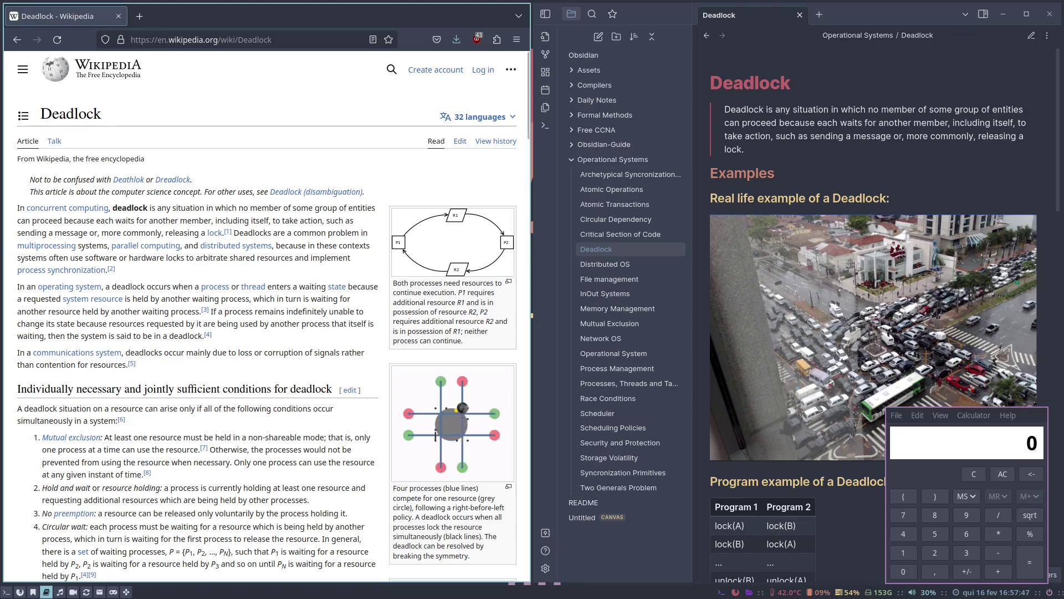
pyautogui.press('super+1')
pyautogui.press('super+4')
pyautogui.click(126, 591)
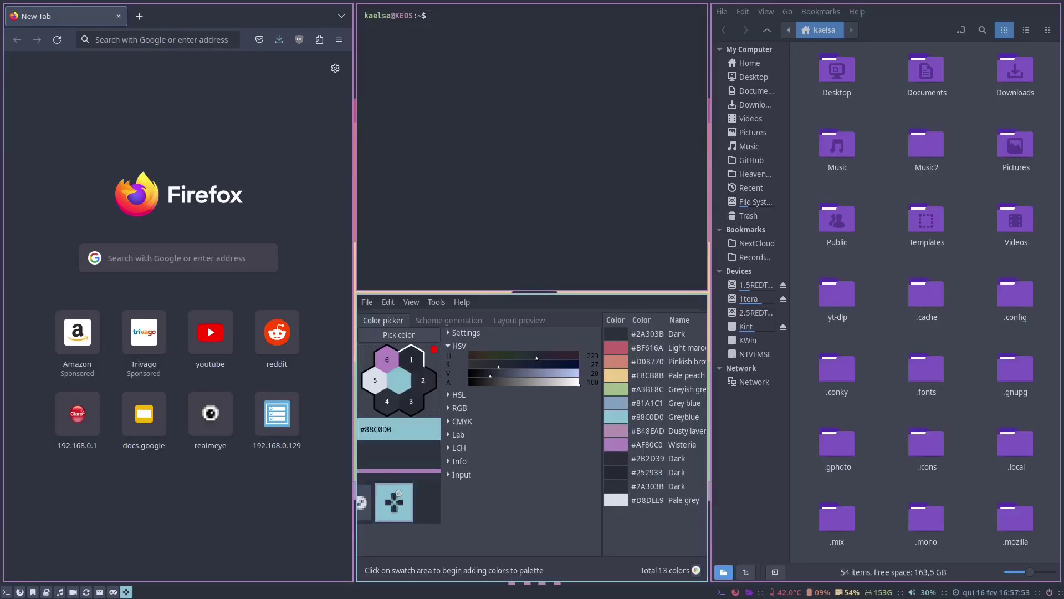
pyautogui.click(113, 592)
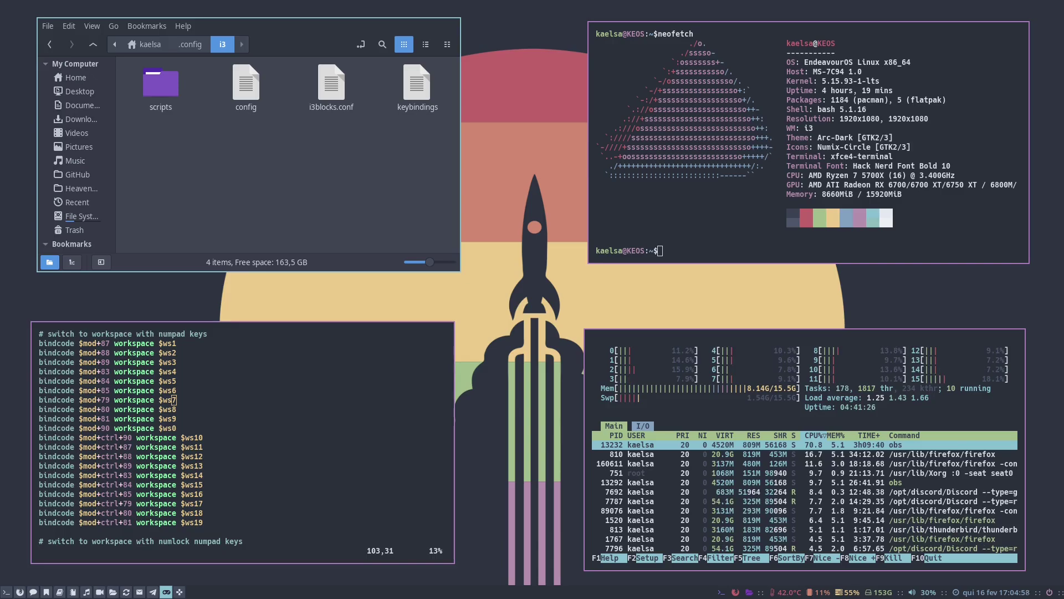
# - Move focus between the file manager and the terminal below it, then visit workspace 13, focus its terminal, and return to workspace 12
pyautogui.press('super+Down')
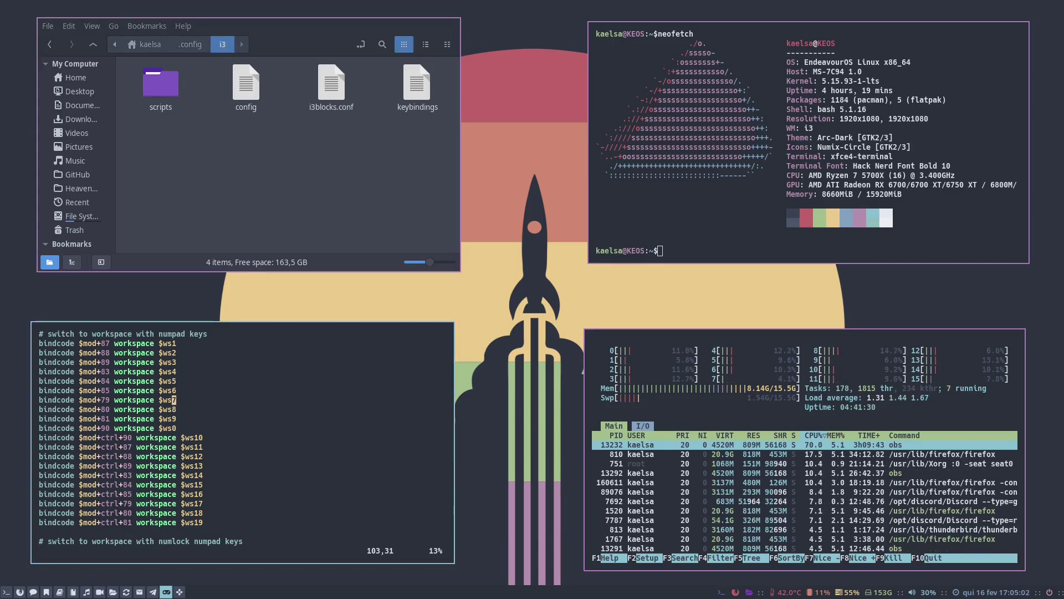
pyautogui.press('super+Up')
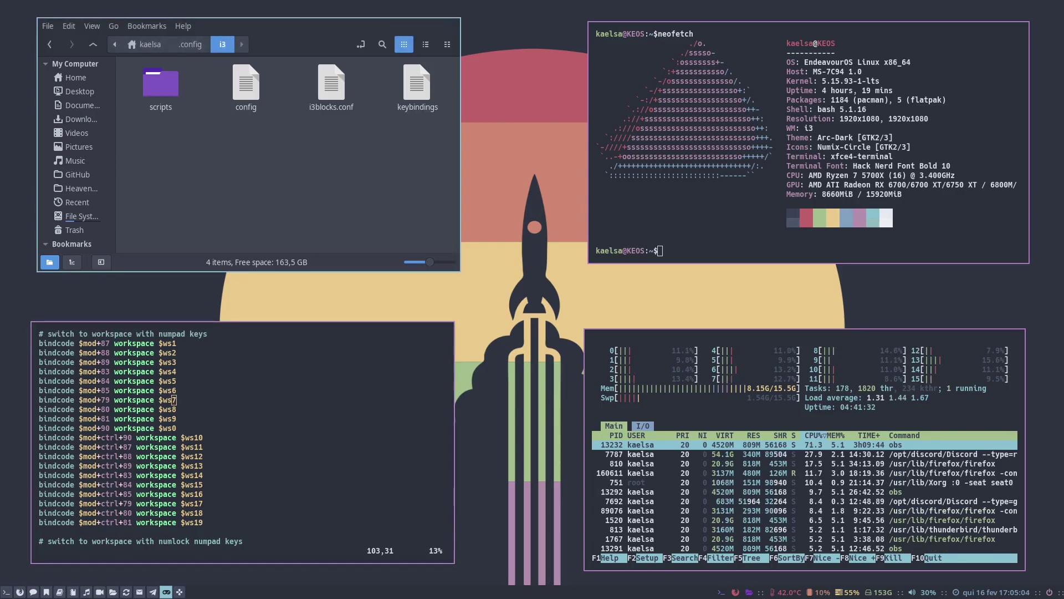
pyautogui.press('ctrl+super+3')
pyautogui.press('super+Up')
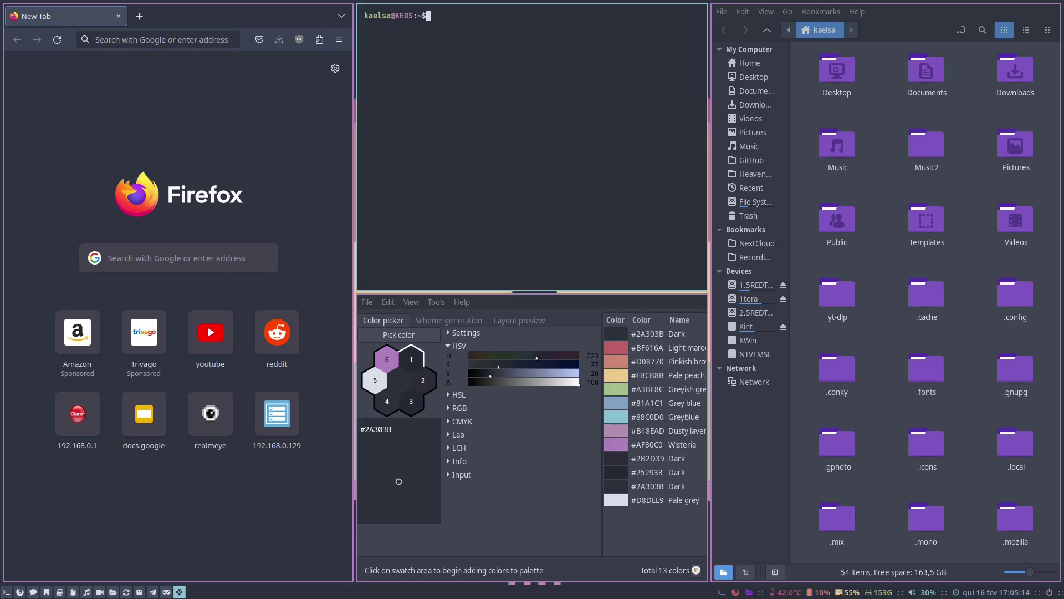
pyautogui.press('super+ctrl+2')
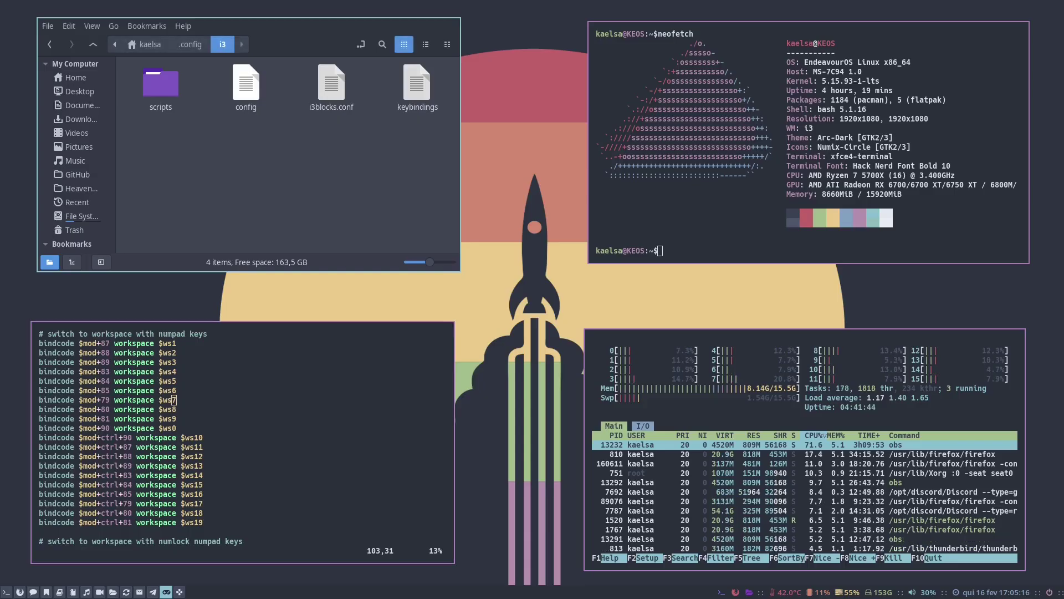
# - Select config, i3blocks.conf and keybindings one after another in the i3 folder, then clear the selection
pyautogui.click(245, 89)
pyautogui.click(331, 83)
pyautogui.click(417, 83)
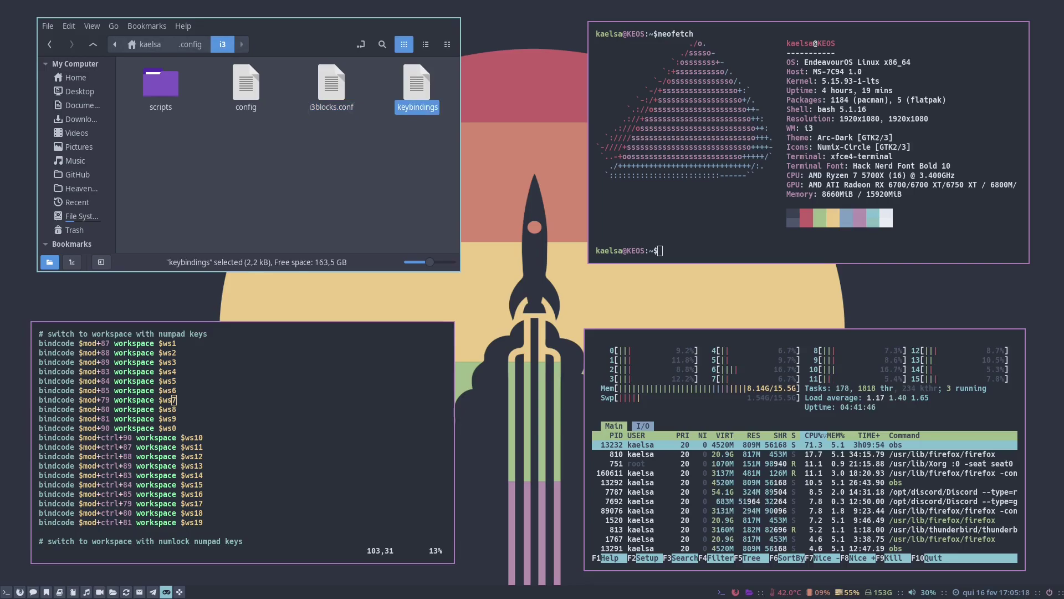
pyautogui.click(417, 155)
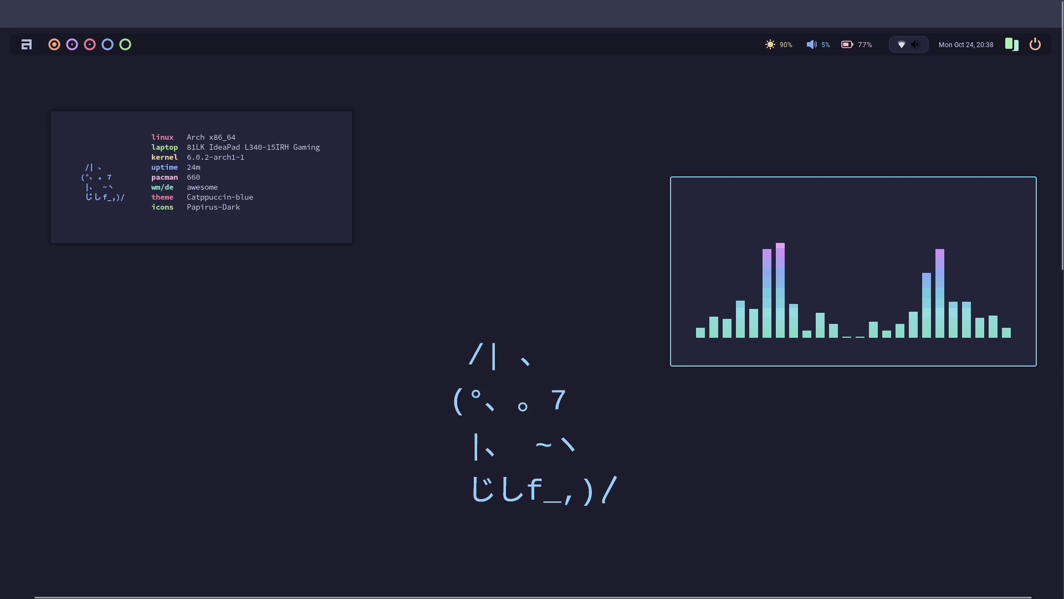
# - Browse the screenshots of customized desktops, examining their bars, app launchers, terminals and window layouts
pyautogui.scroll(-10, 532, 300)
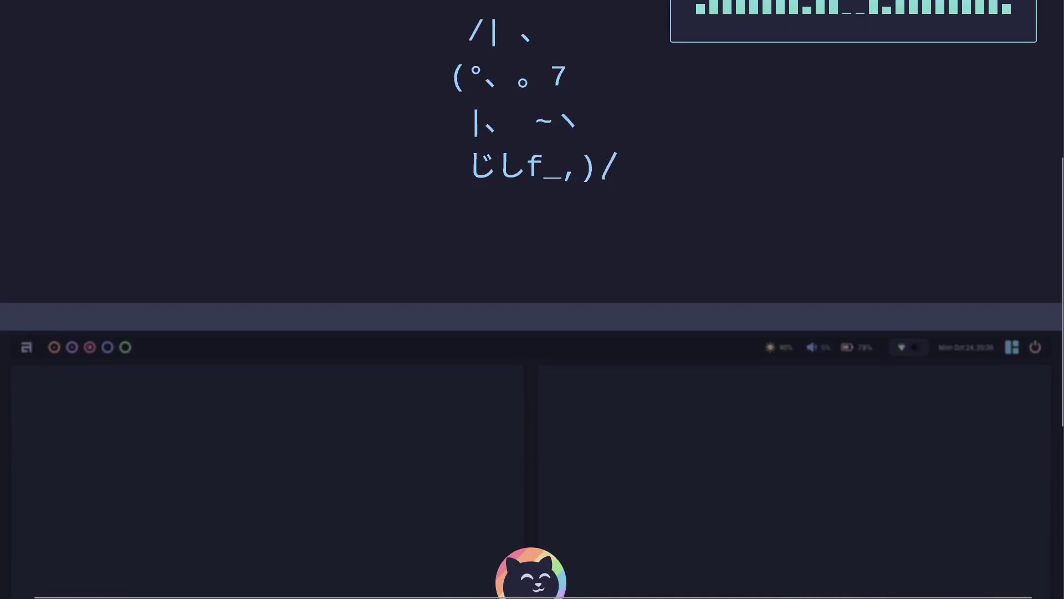
pyautogui.scroll(-20, 527, 308)
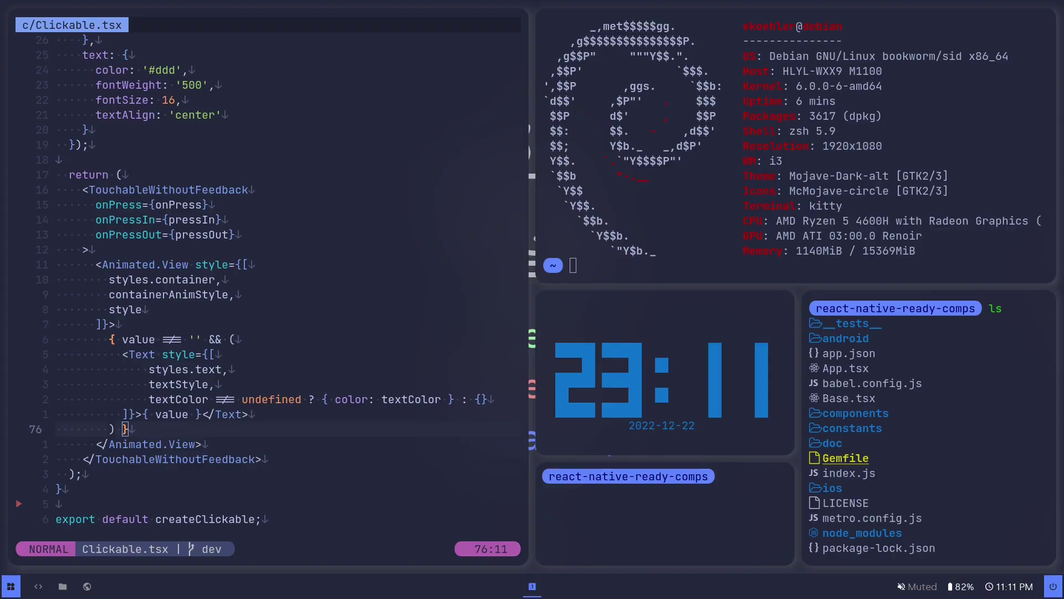
pyautogui.scroll(-15, 532, 300)
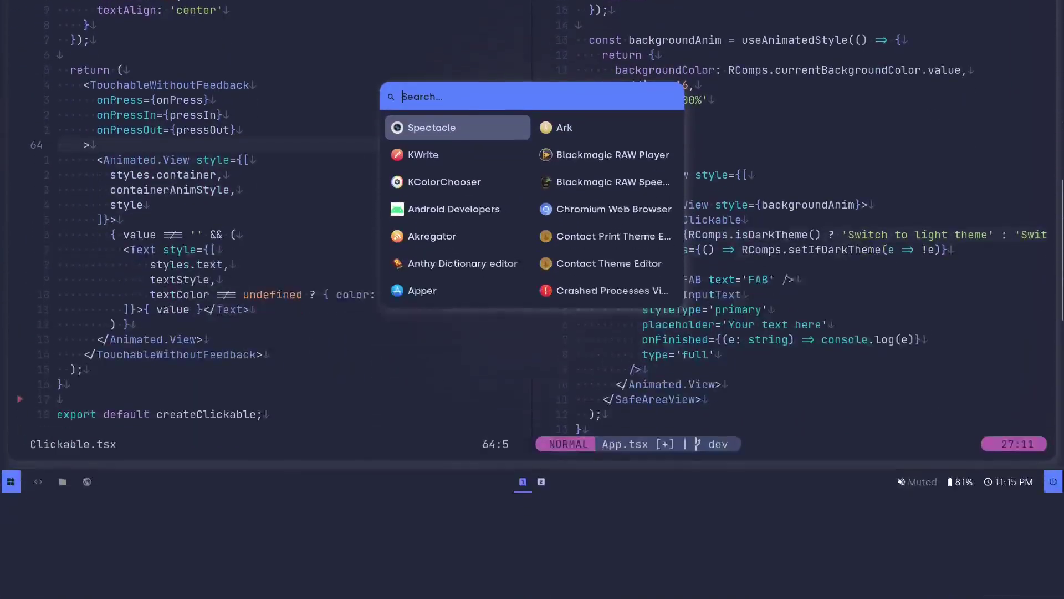
pyautogui.scroll(-8, 532, 299)
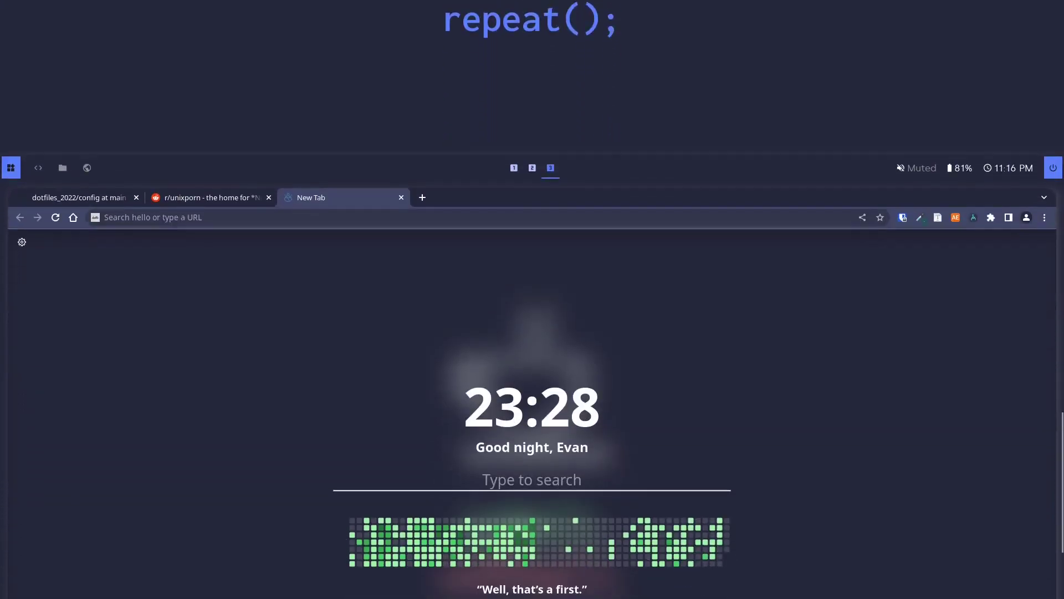
pyautogui.scroll(-15, 532, 299)
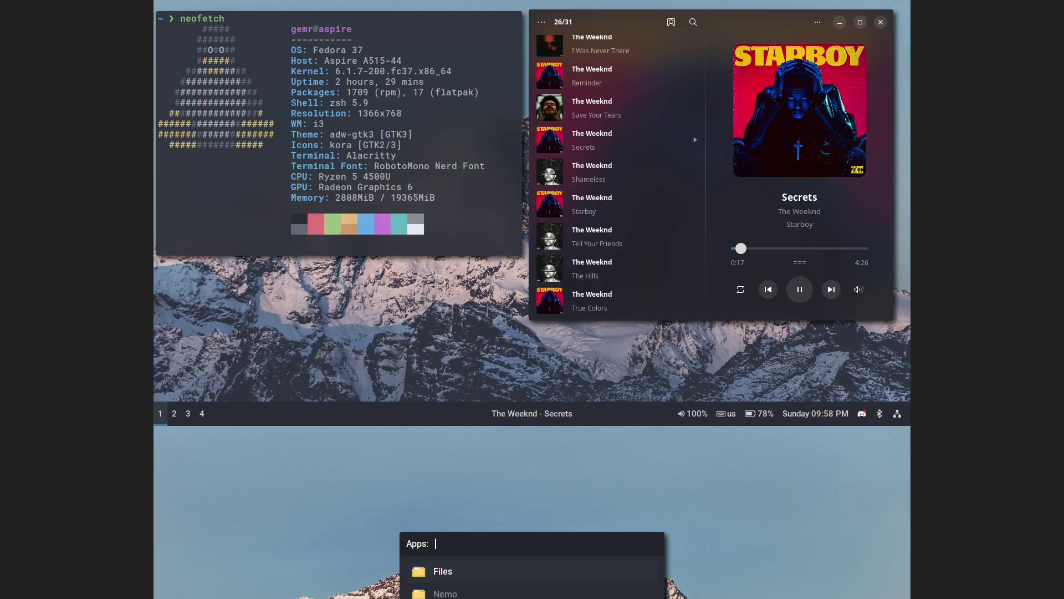
pyautogui.scroll(-15, 532, 299)
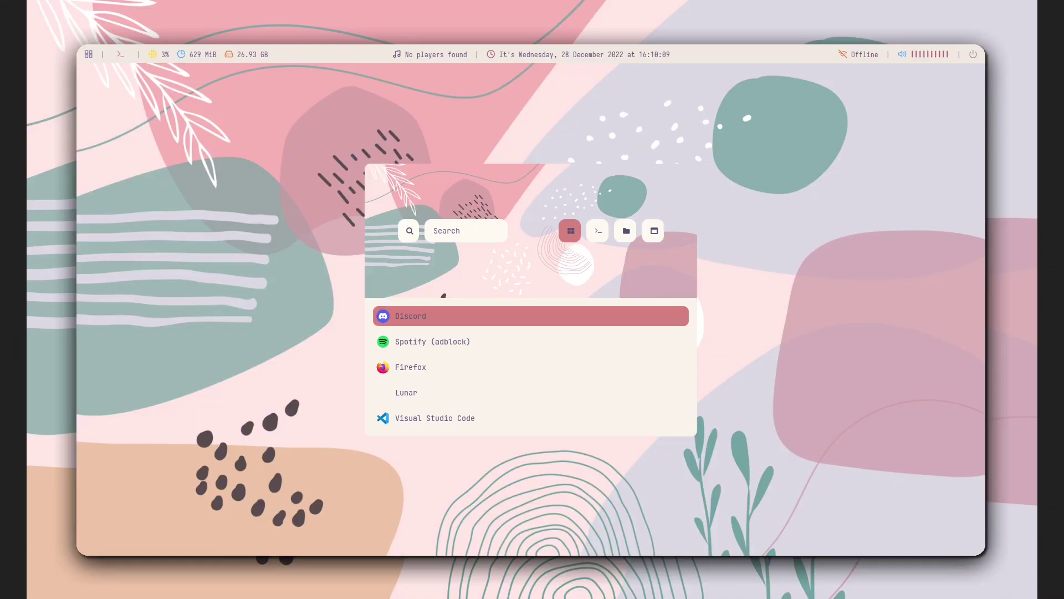
pyautogui.scroll(-15, 533, 300)
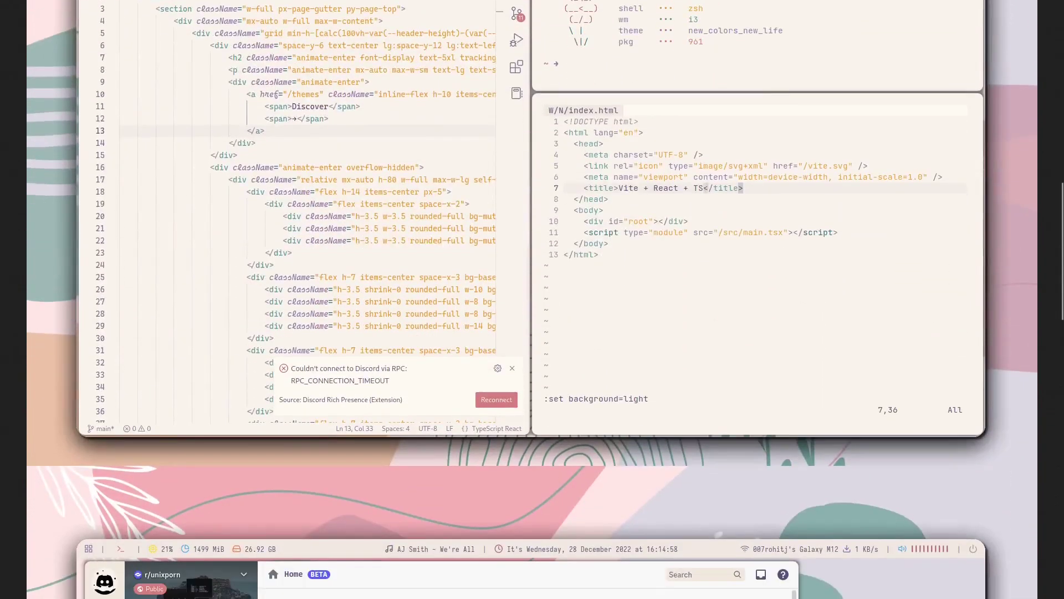
pyautogui.scroll(-14, 532, 299)
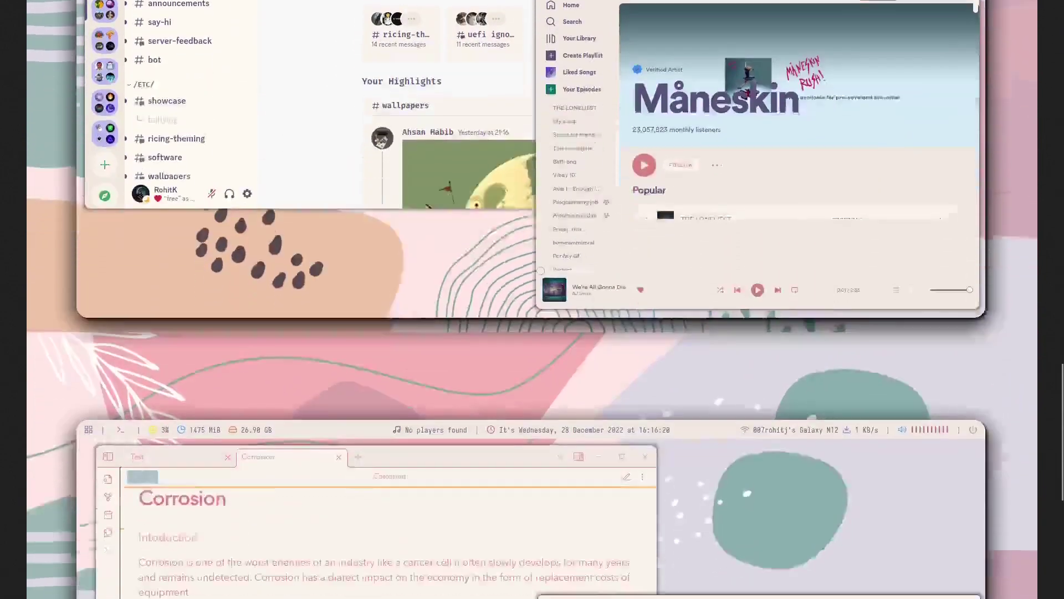
pyautogui.scroll(-3, 532, 299)
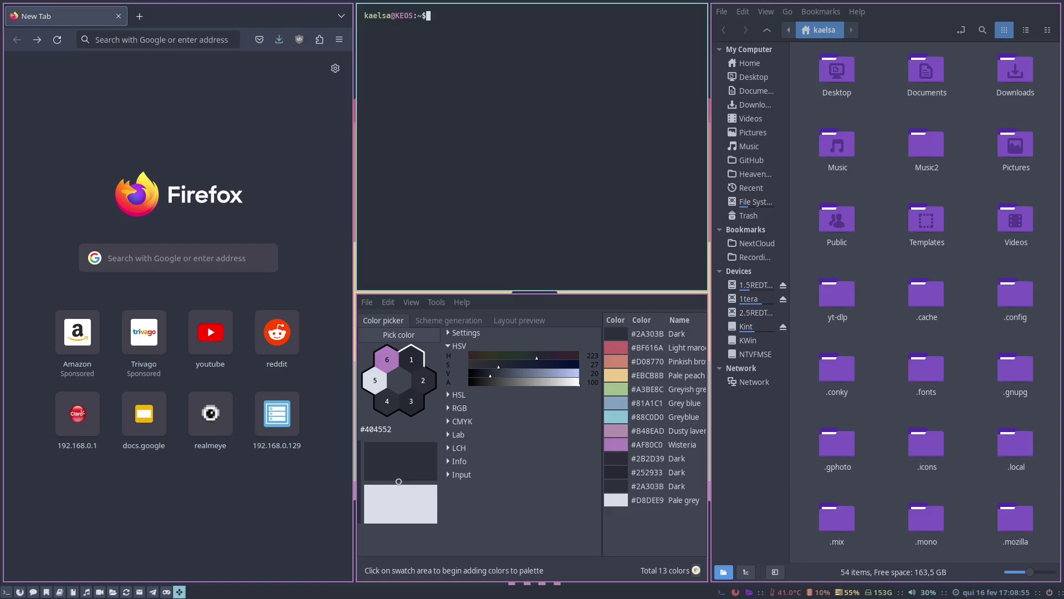
# - Focus the Nemo window and open a second Nemo window tiled directly beneath it
pyautogui.press('super+Right')
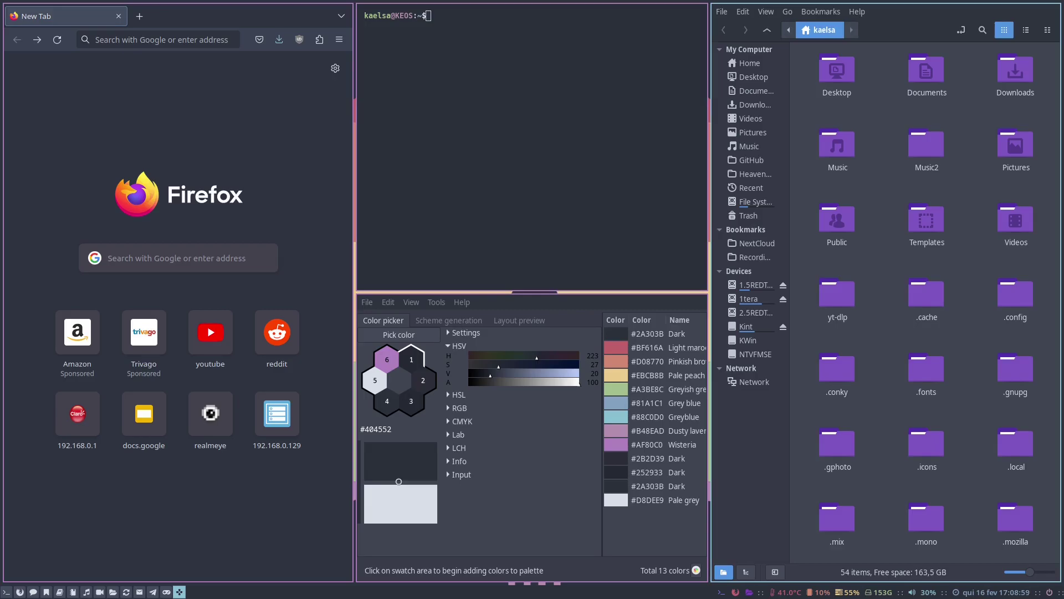
pyautogui.press('super+d')
pyautogui.write('ne')
pyautogui.press('Return')
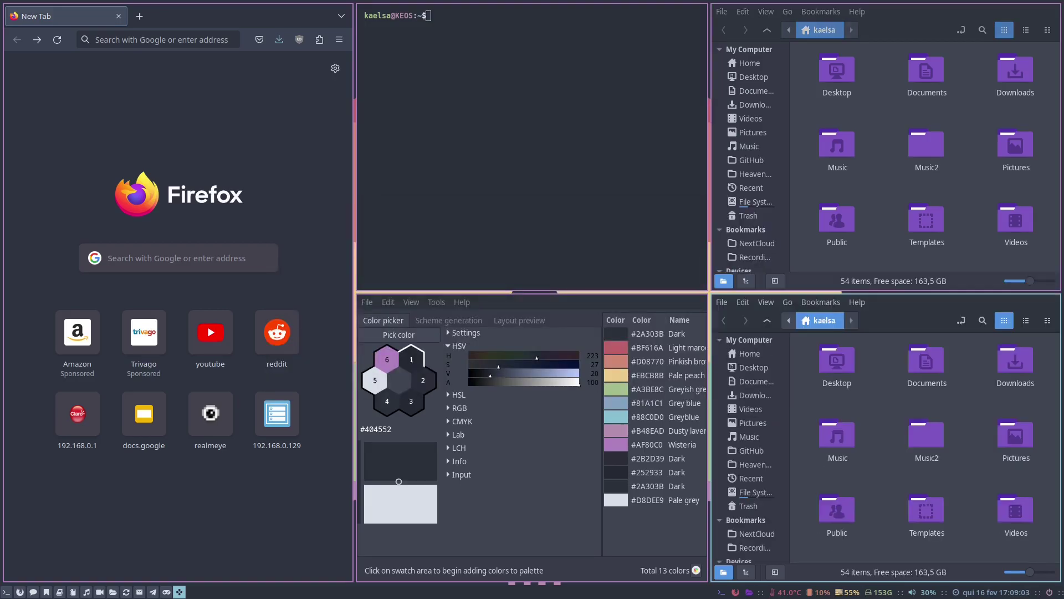
# - Close the second Nemo window and move the remaining one first to a full-width row beneath the others, then to a column beside Firefox
pyautogui.press('super+shift+q')
pyautogui.press('super+shift+Down')
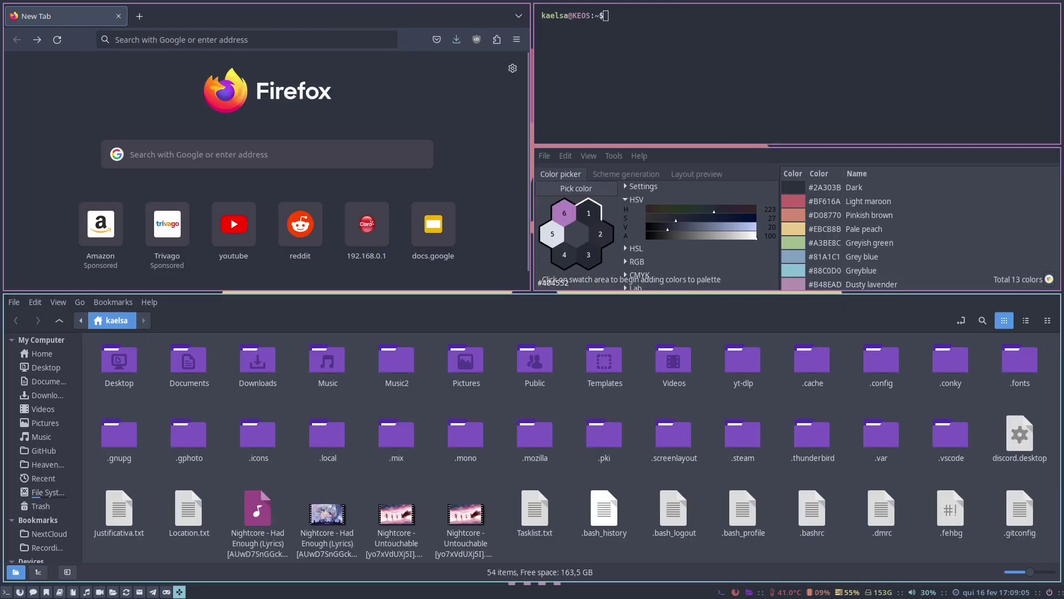
pyautogui.press('super+shift+Left')
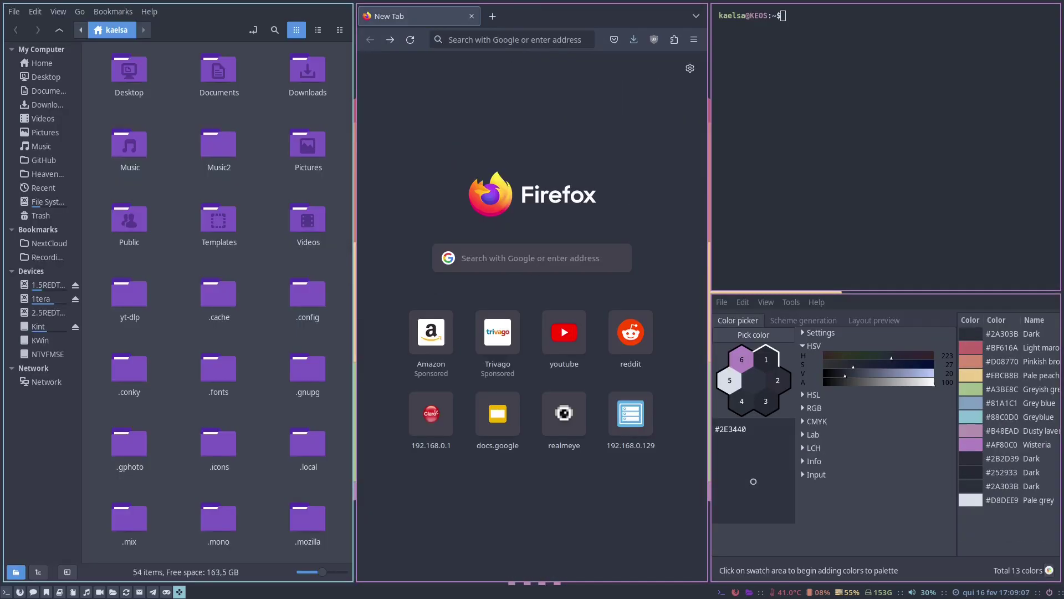
# - Move focus from Nemo past Firefox to the terminal and write "focus is here" at its prompt
pyautogui.press('super+Right')
pyautogui.press('super+Right')
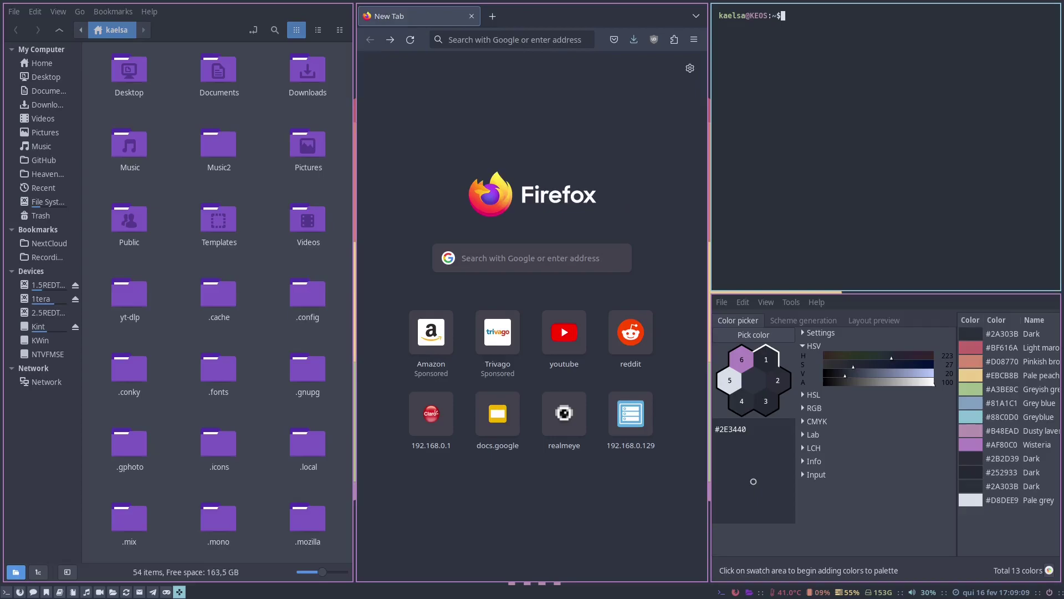
pyautogui.write('focus is here')
# - Move focus to the Firefox window and open Reddit in it
pyautogui.press('super+Left')
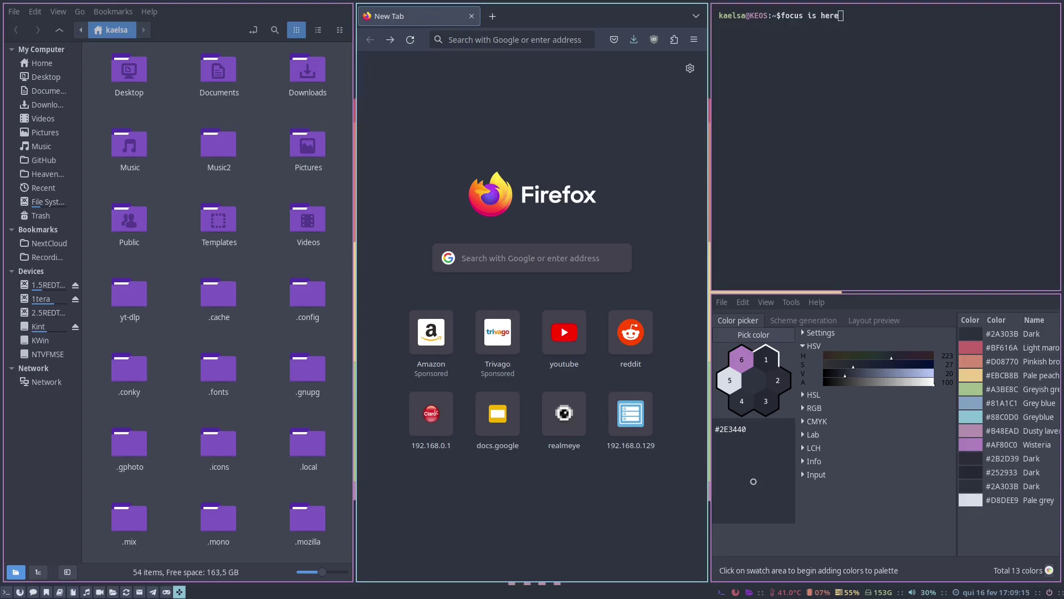
pyautogui.click(466, 40)
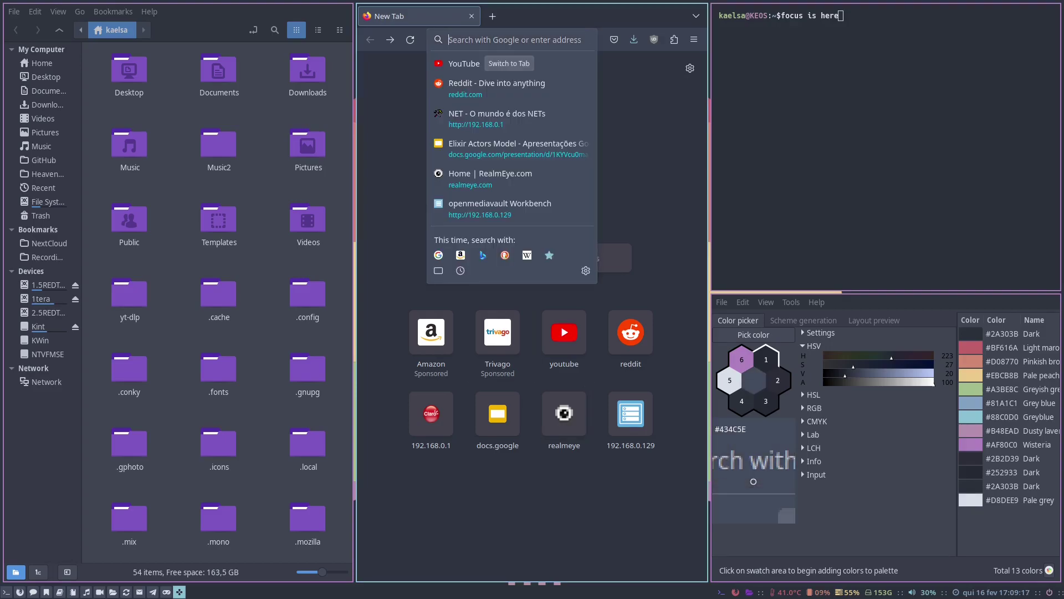
pyautogui.write('reddit.com')
pyautogui.press('Return')
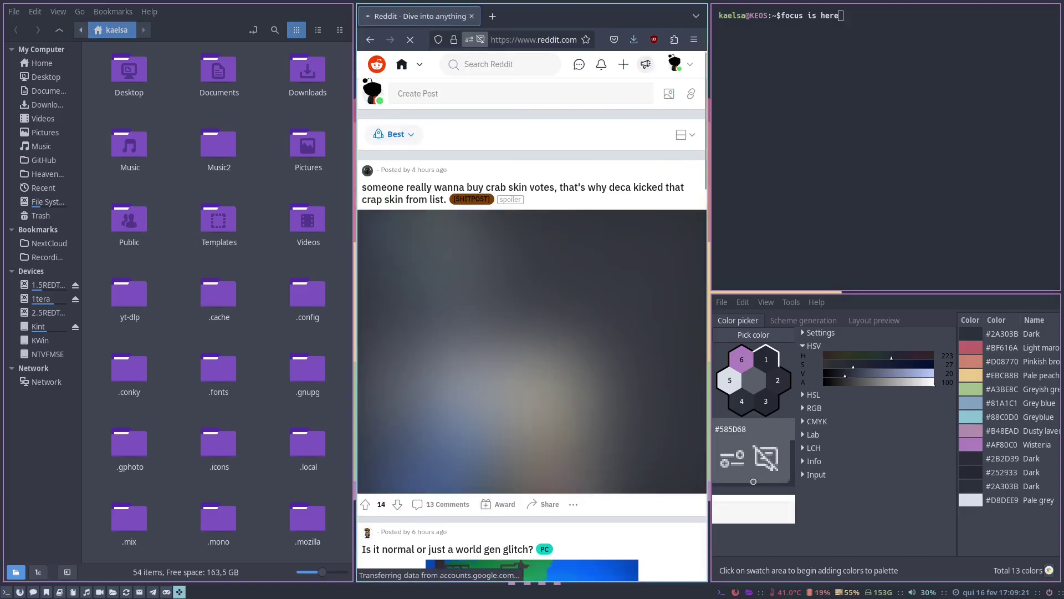
# - Close the Firefox window and move the terminal into its own column between Nemo and the color picker
pyautogui.press('super+Right')
pyautogui.press('super+Left')
pyautogui.press('super+q')
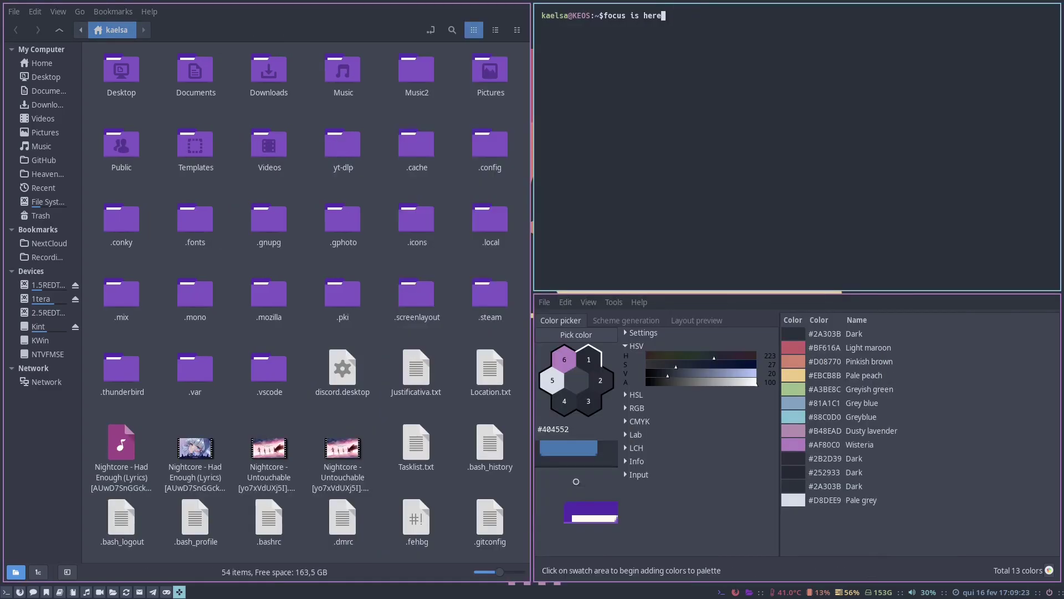
pyautogui.press('super+shift+Left')
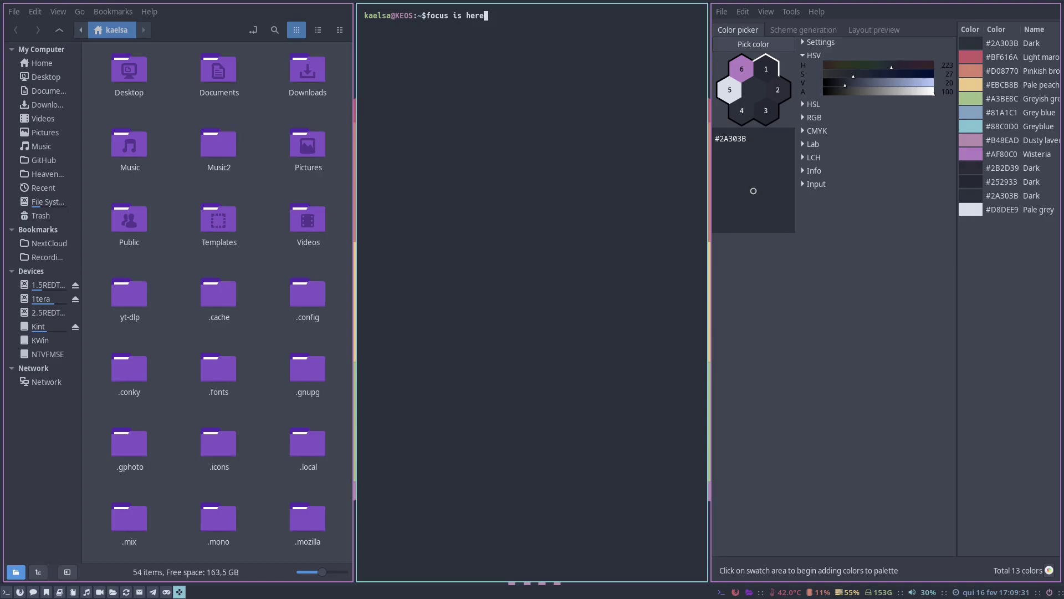
# - Visit the mail workspace, then switch to the floating-window workspace and shift its file manager and neofetch terminal slightly
pyautogui.press('super+1')
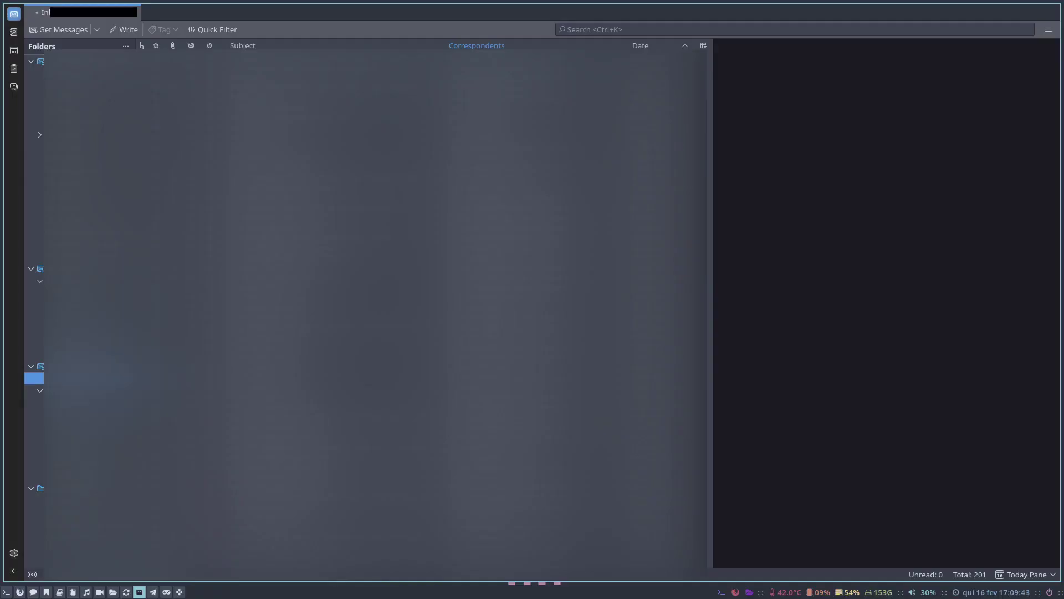
pyautogui.press('super+8')
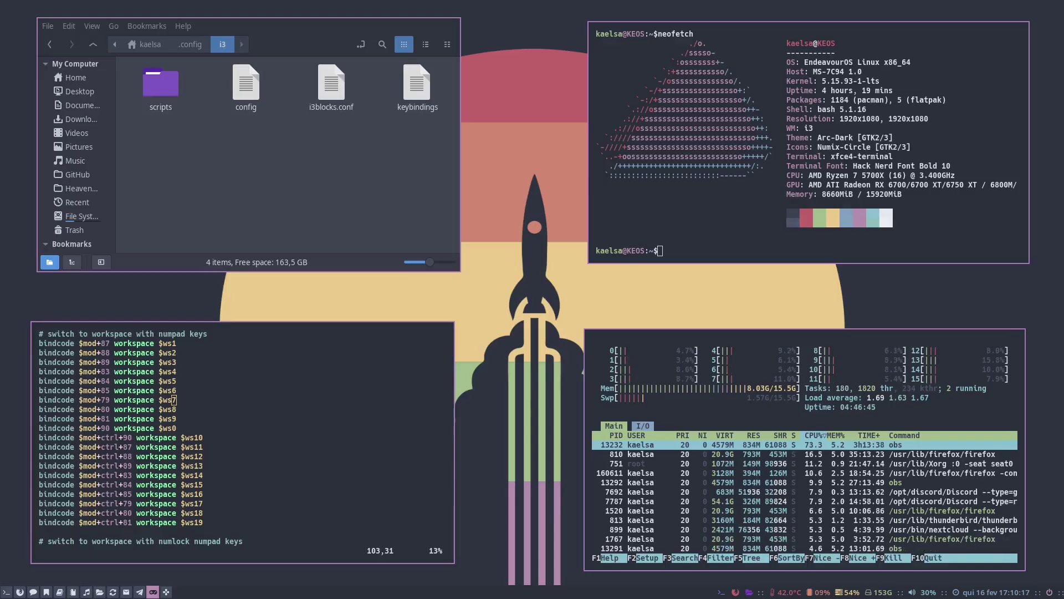
pyautogui.moveTo(260, 171); pyautogui.dragTo(270, 185)
pyautogui.moveTo(714, 193); pyautogui.dragTo(711, 198)
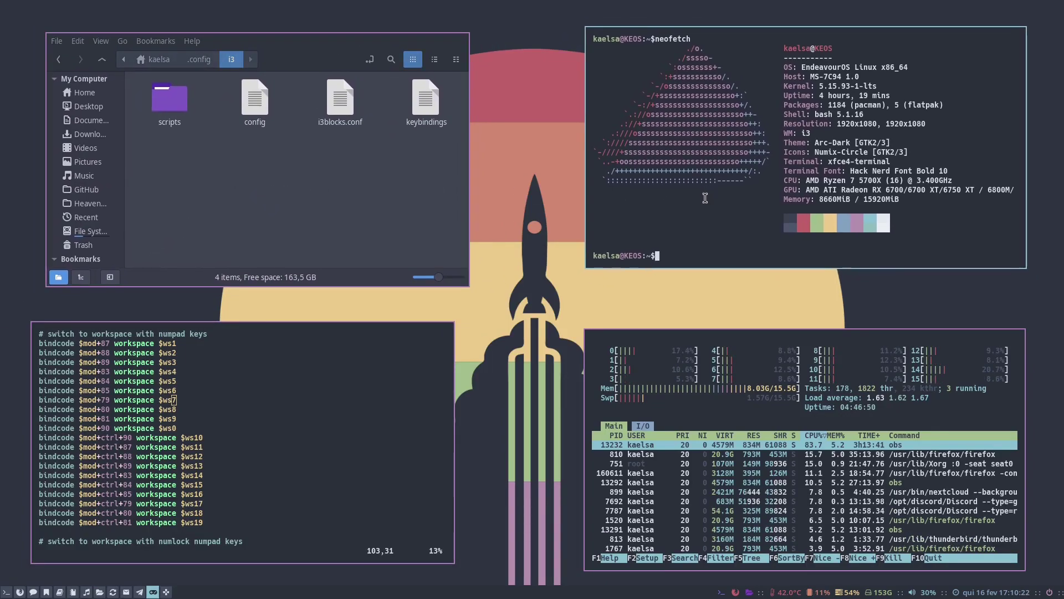
# - Visit three other workspaces listed in the workspace bar
pyautogui.click(69, 592)
pyautogui.click(58, 591)
pyautogui.click(9, 592)
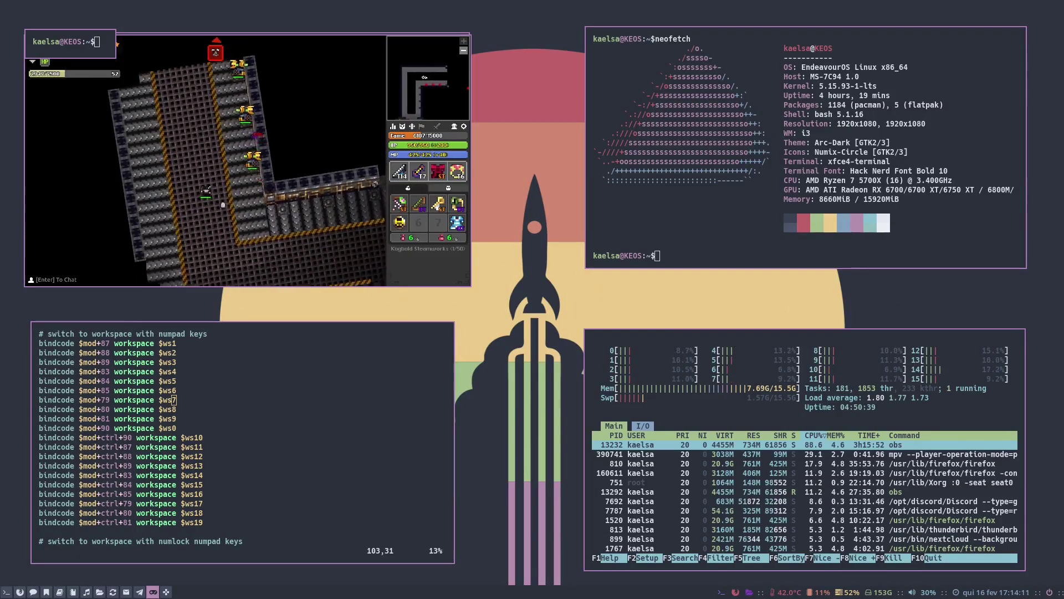
# - Switch to the workspace with the code editor, then to the one tiling Firefox, a terminal, the color picker and Nemo
pyautogui.press('q')
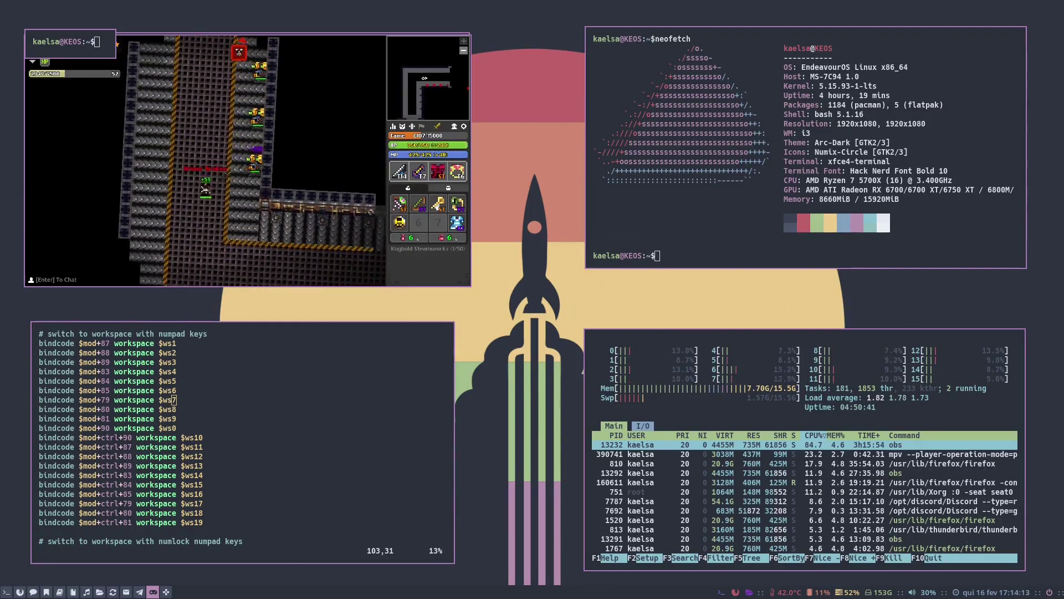
pyautogui.press('super+1')
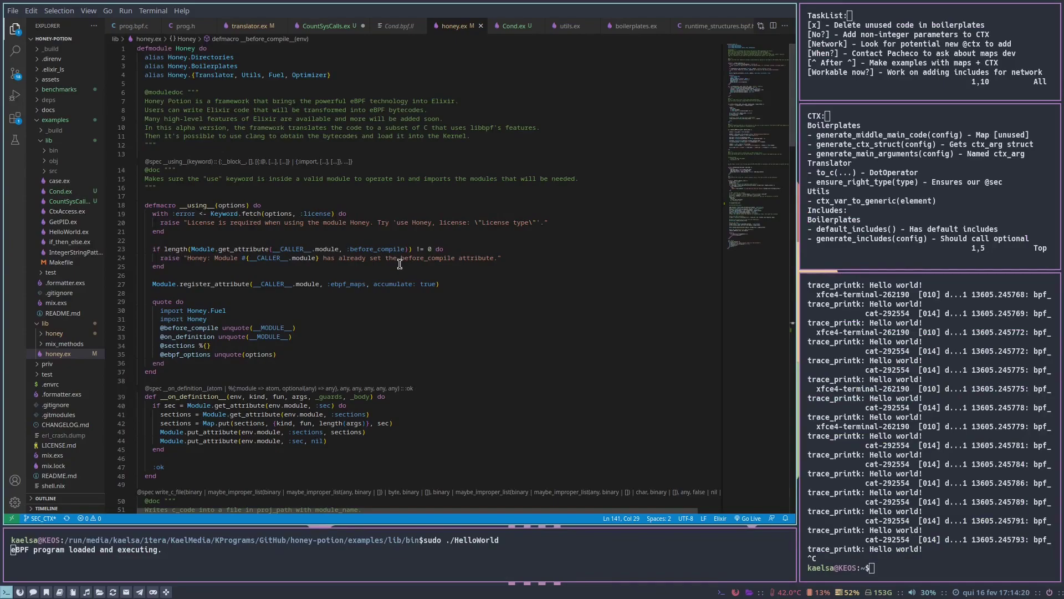
pyautogui.press('super+2')
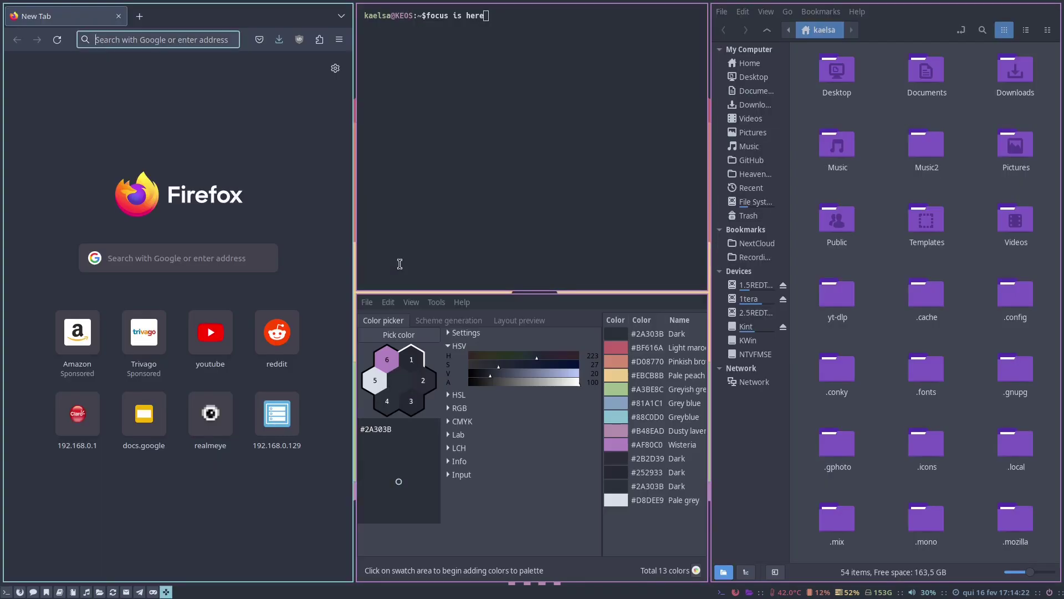
# - Switch to the browser workspace and look through the tabs of customized desktop screenshots in full screen
pyautogui.press('super+2')
pyautogui.press('F11')
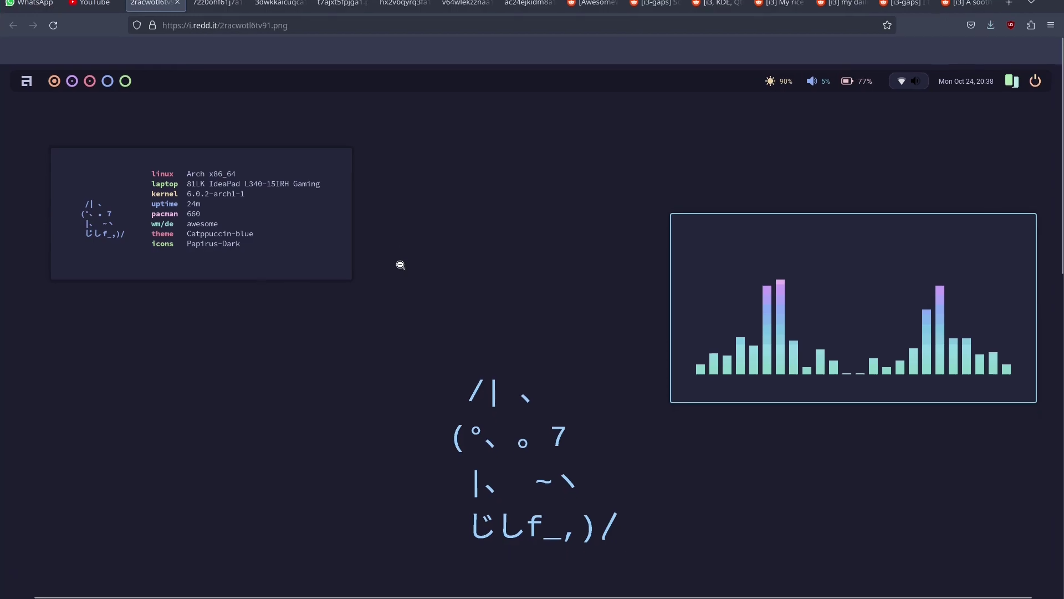
pyautogui.hotkey('ctrl', 'Tab')
pyautogui.hotkey('ctrl', 'Tab')
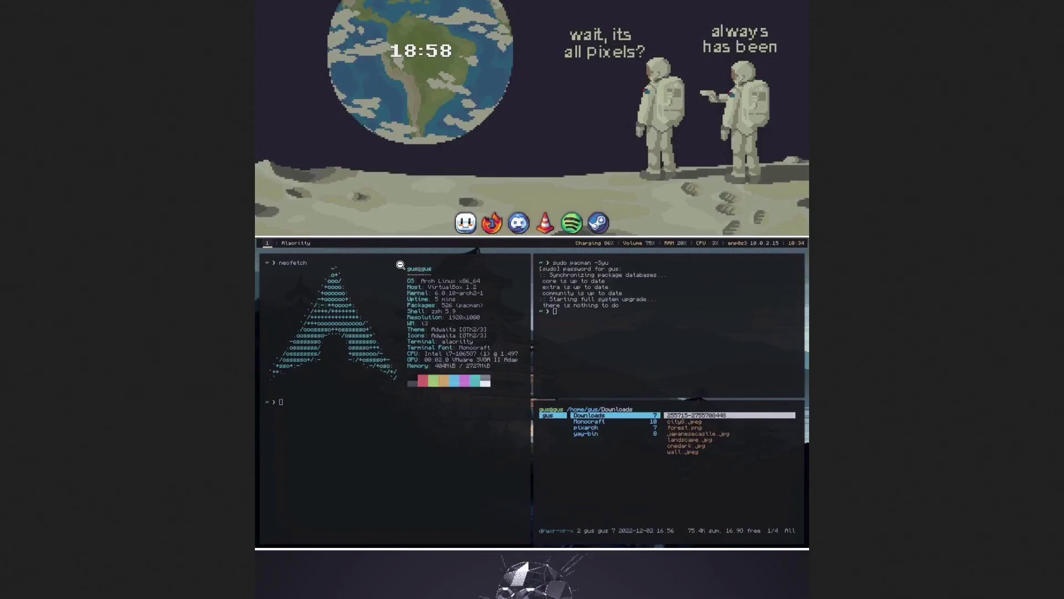
pyautogui.hotkey('ctrl', 'Tab')
pyautogui.hotkey('ctrl', 'Tab')
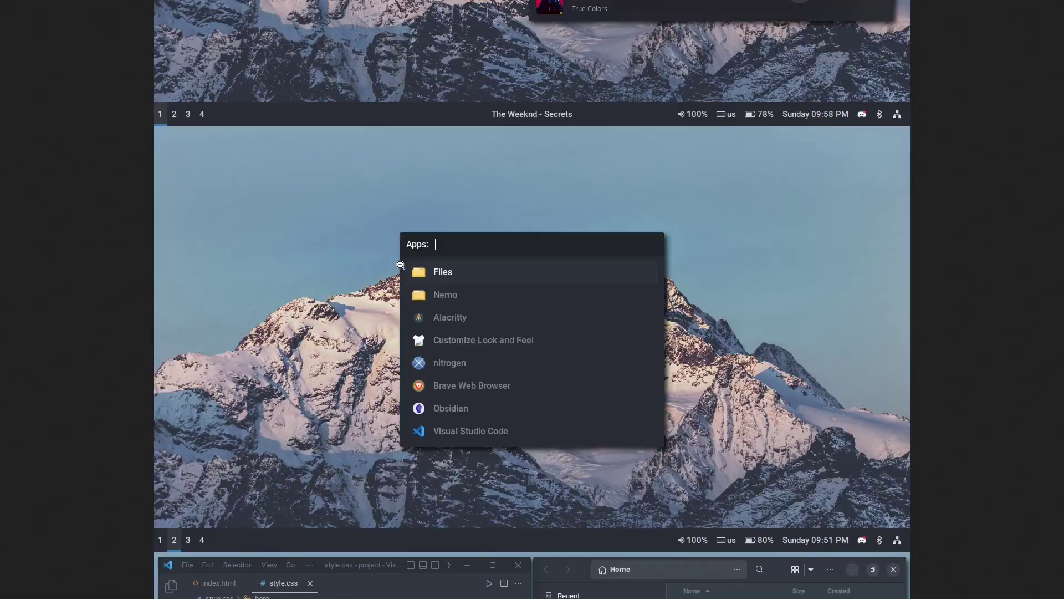
pyautogui.hotkey('ctrl', 'Tab')
pyautogui.hotkey('ctrl', 'Tab')
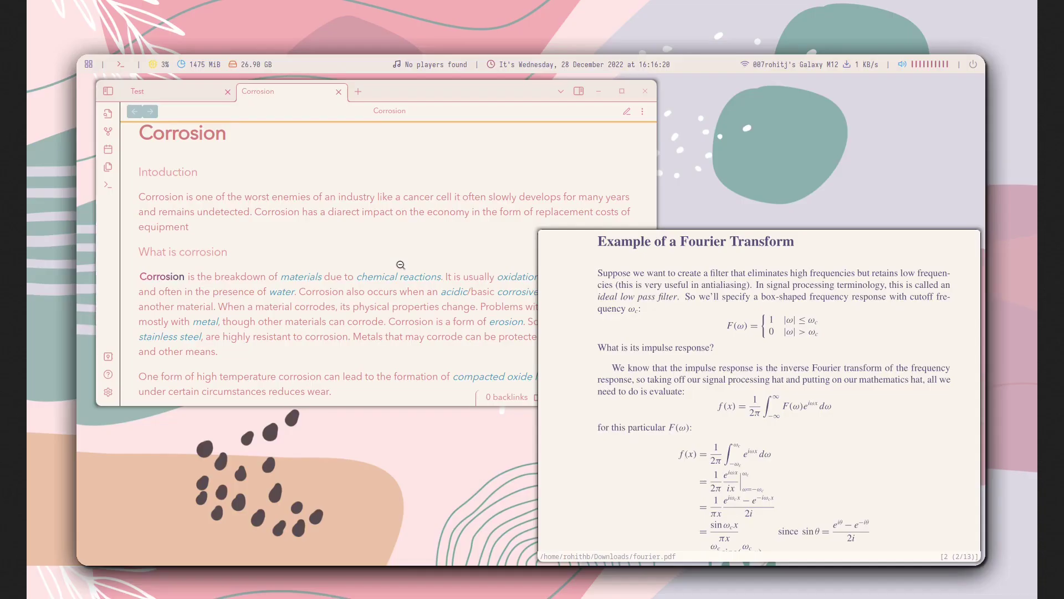